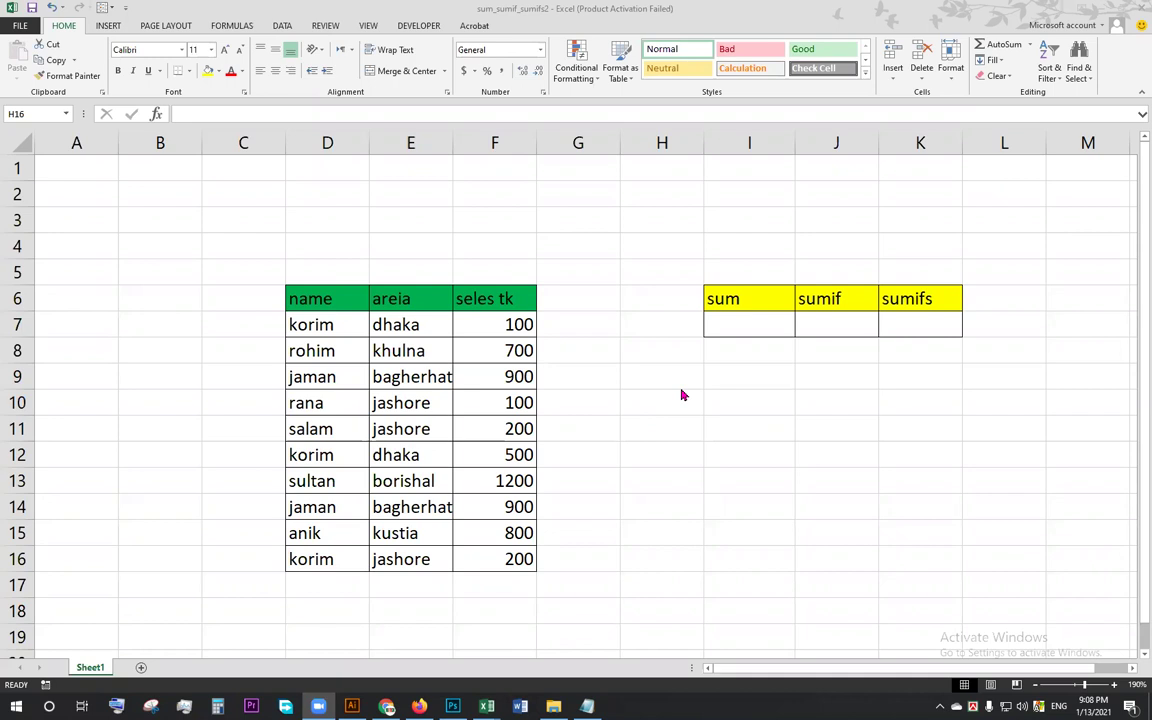
# Enter =SUM(F7:F16) in I7 under the sum header, totalling the seles tk values to 5600
pyautogui.hotkey('alt', 'Tab')
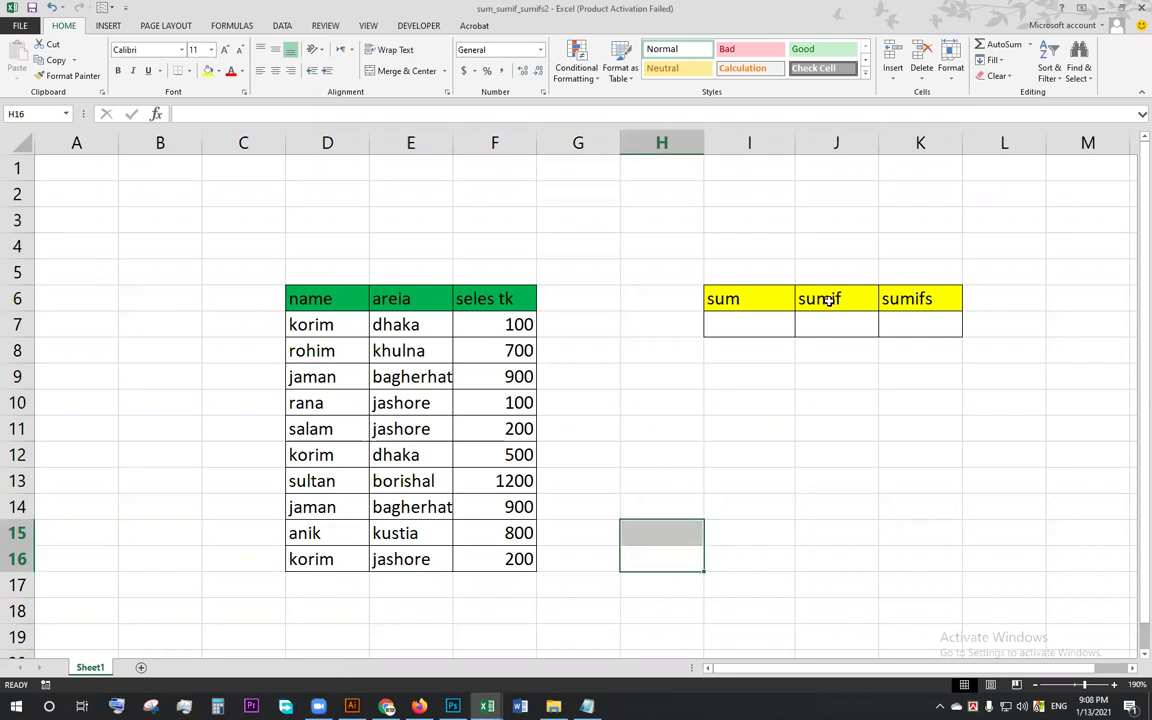
pyautogui.click(828, 300)
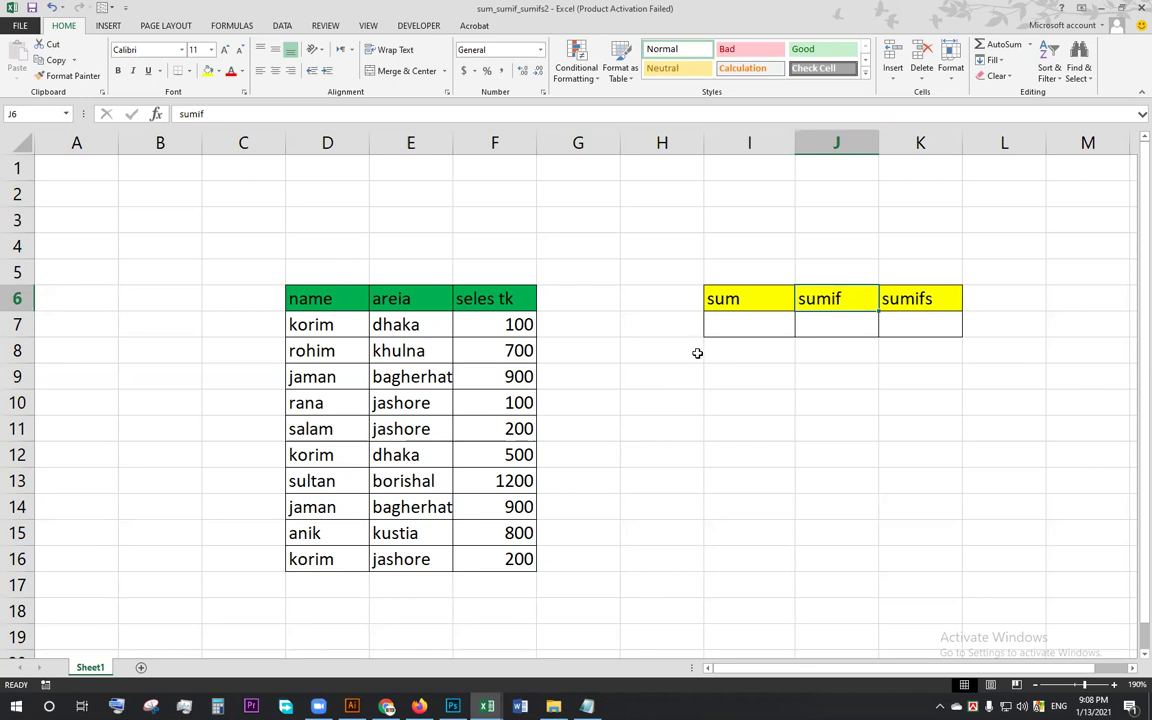
pyautogui.click(742, 332)
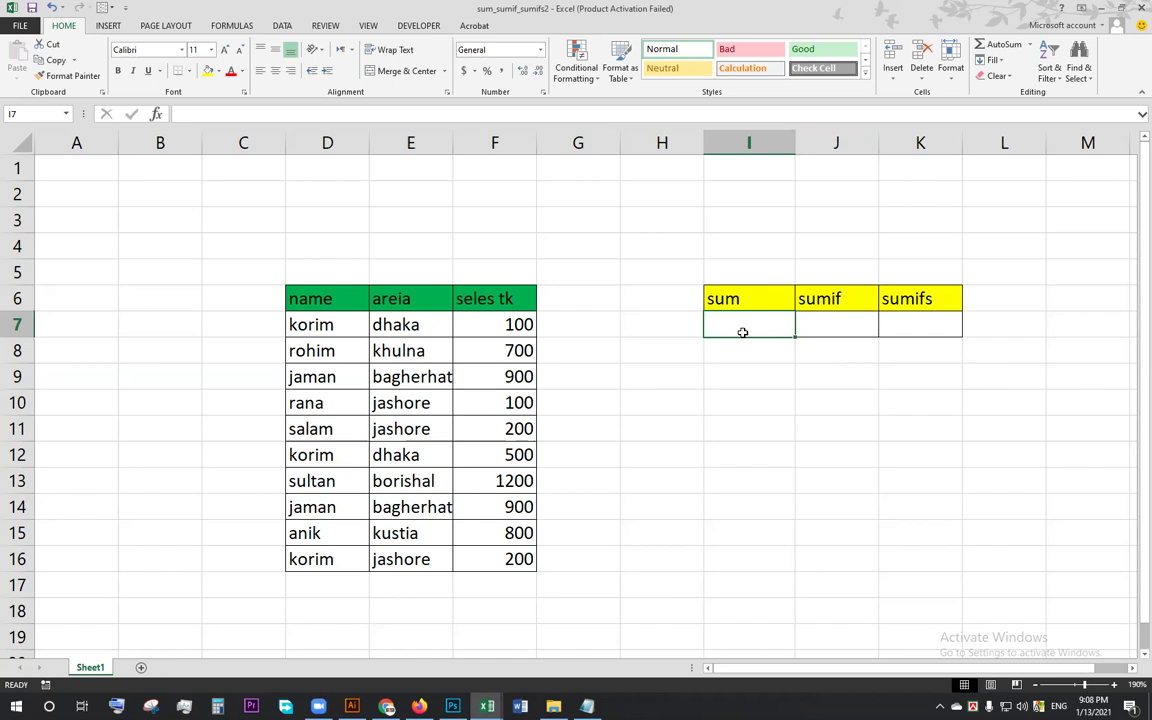
pyautogui.write('=sum')
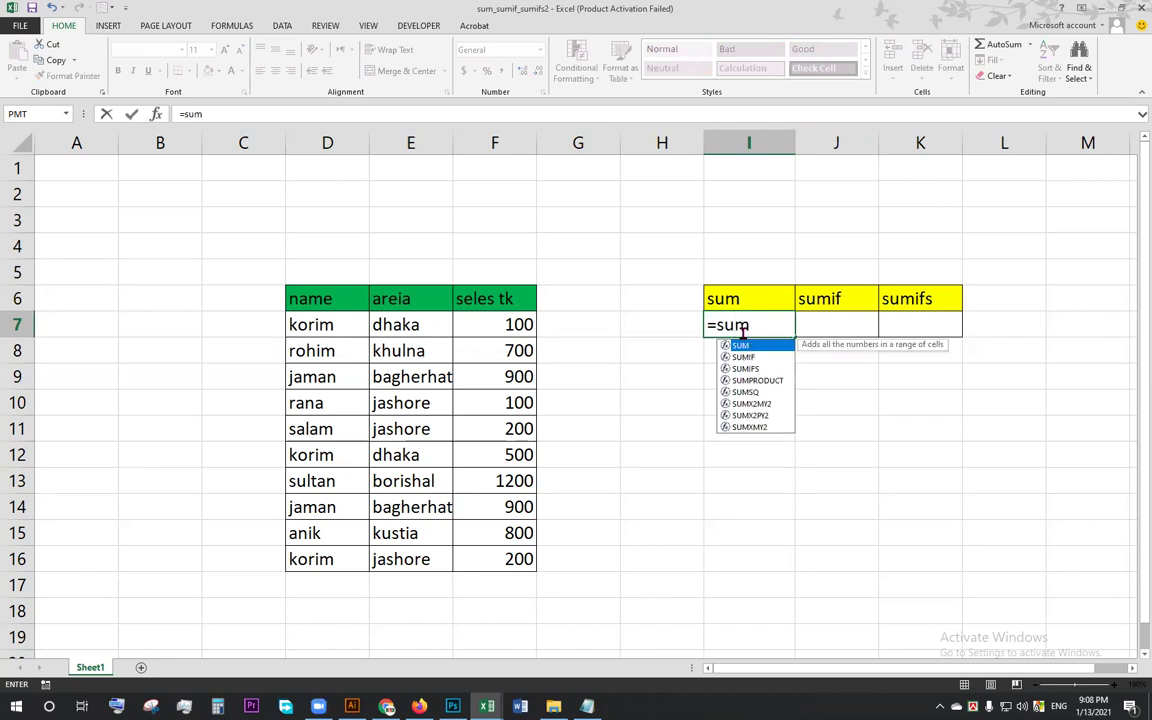
pyautogui.write('(')
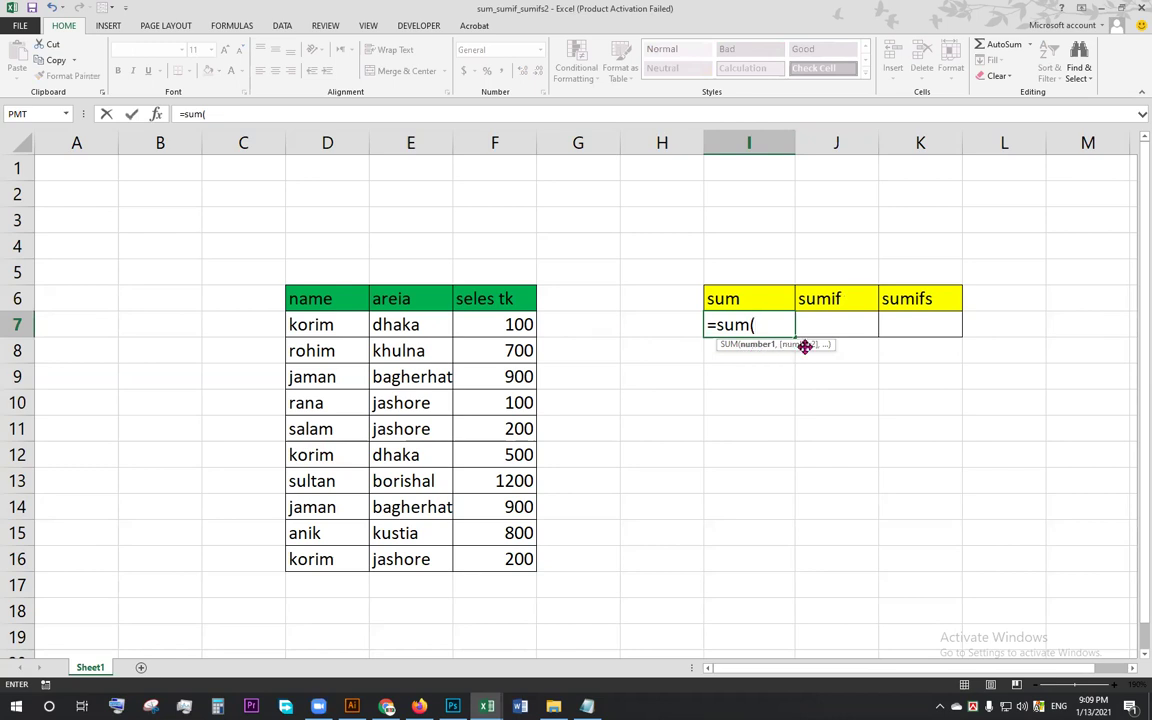
pyautogui.moveTo(488, 326)
pyautogui.mouseDown()
pyautogui.moveTo(502, 429)
pyautogui.moveTo(494, 550)
pyautogui.mouseUp()
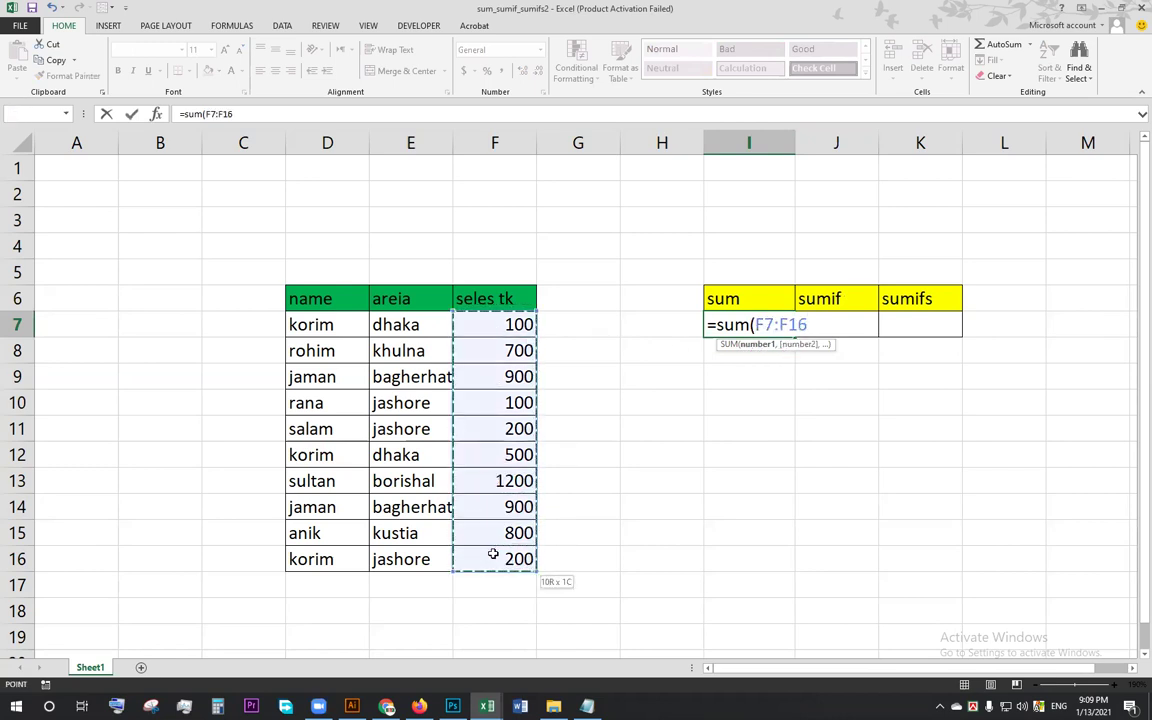
pyautogui.write(')')
pyautogui.press('Return')
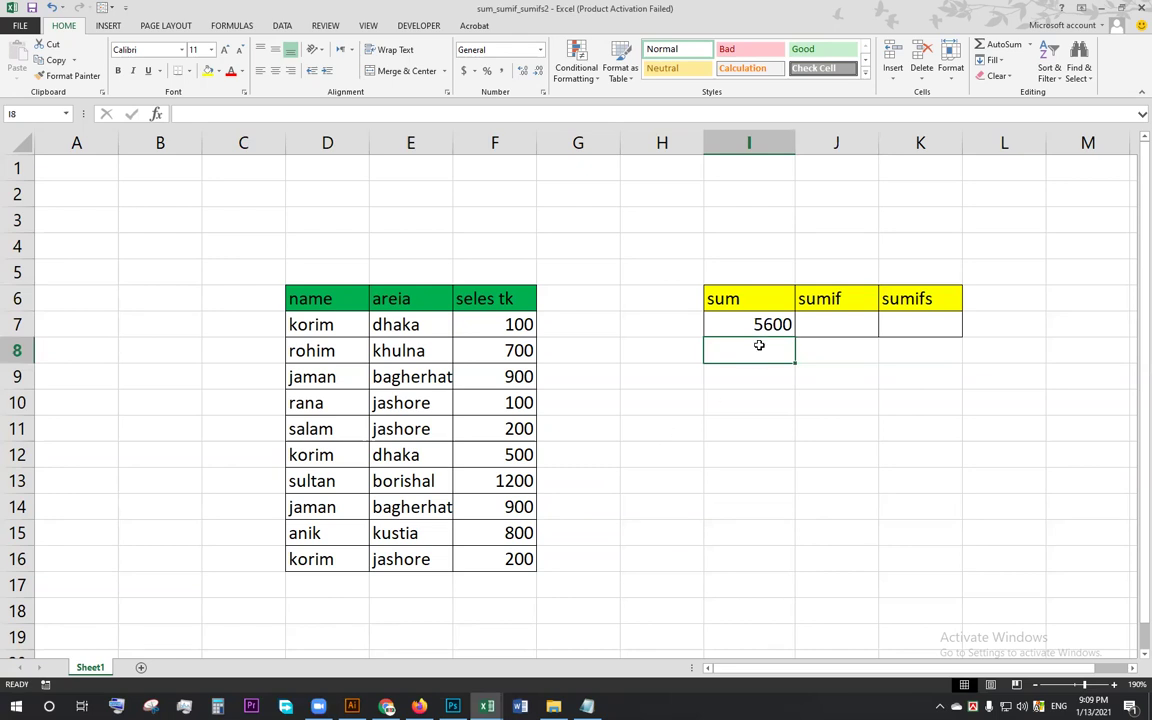
pyautogui.moveTo(506, 327); pyautogui.dragTo(501, 556)
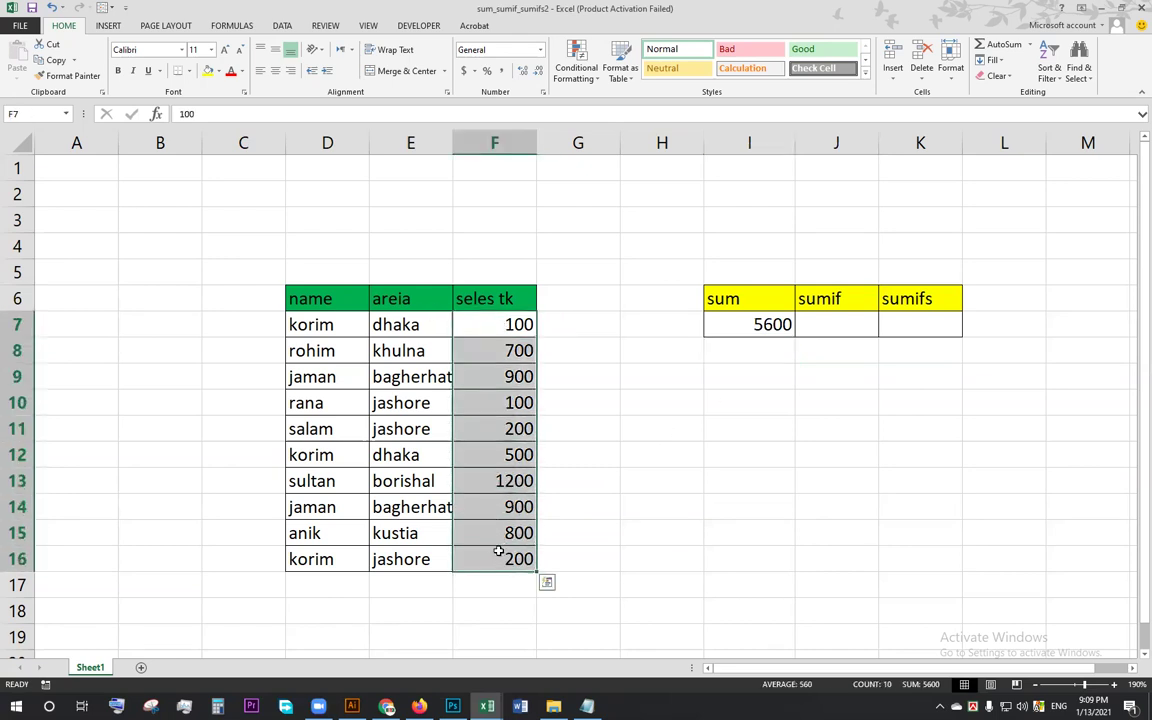
pyautogui.click(771, 327)
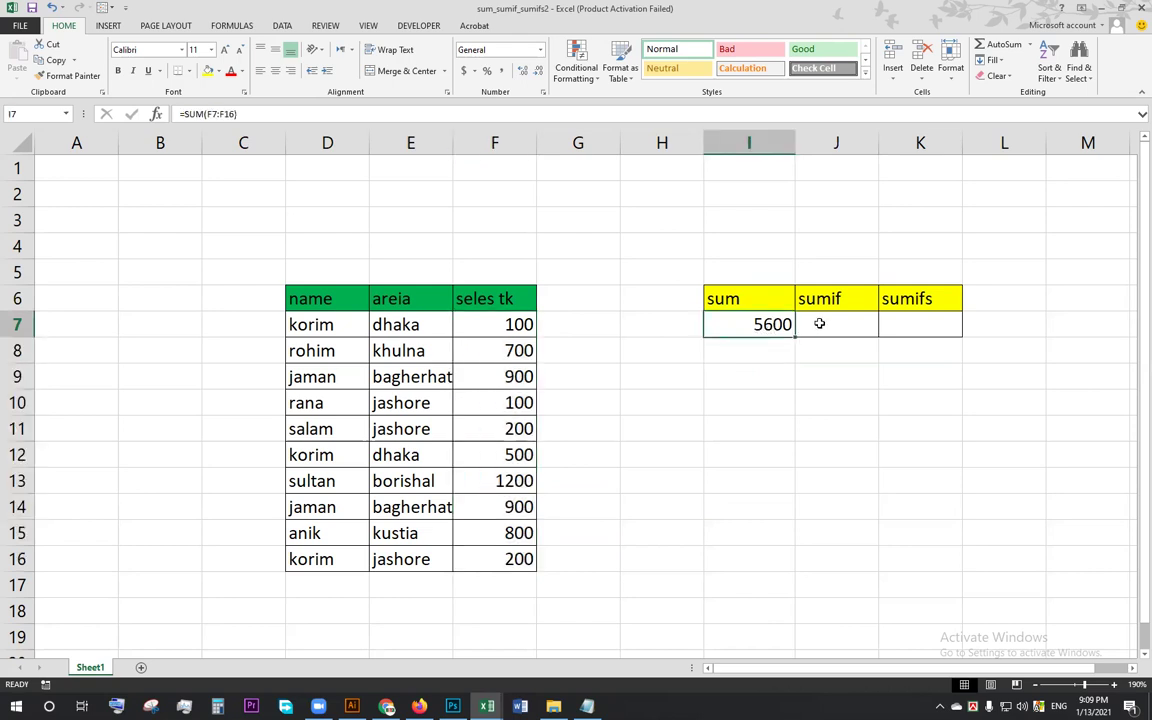
pyautogui.click(821, 326)
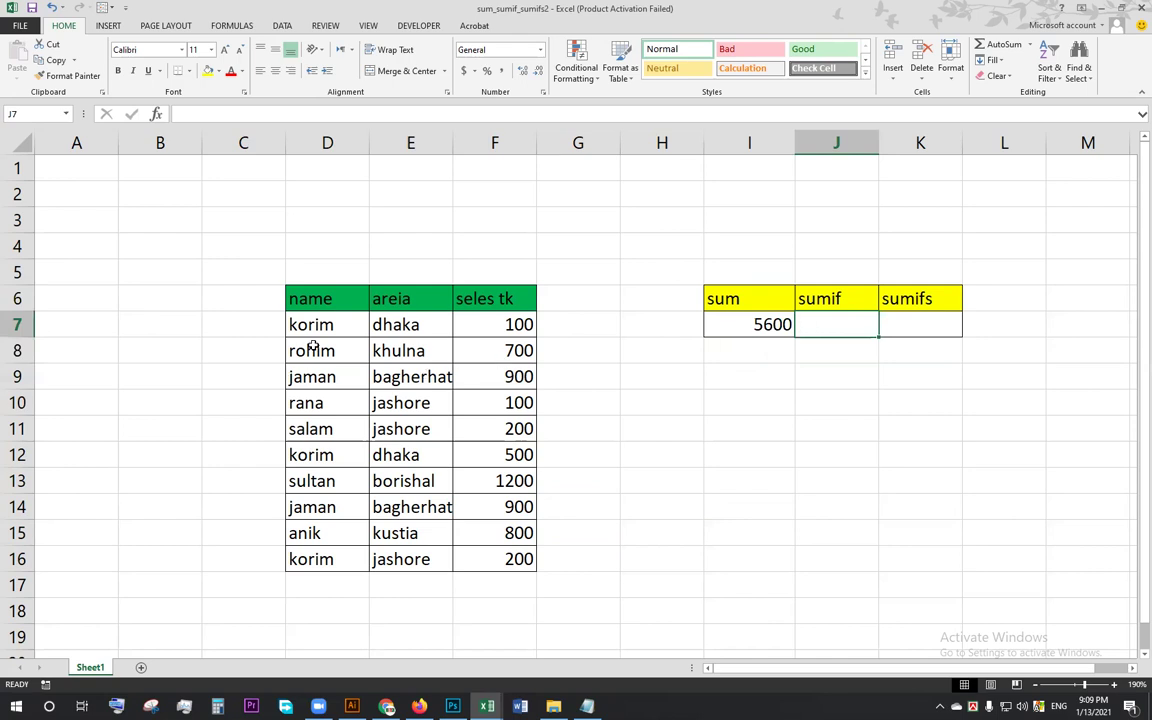
pyautogui.moveTo(299, 294); pyautogui.dragTo(487, 556)
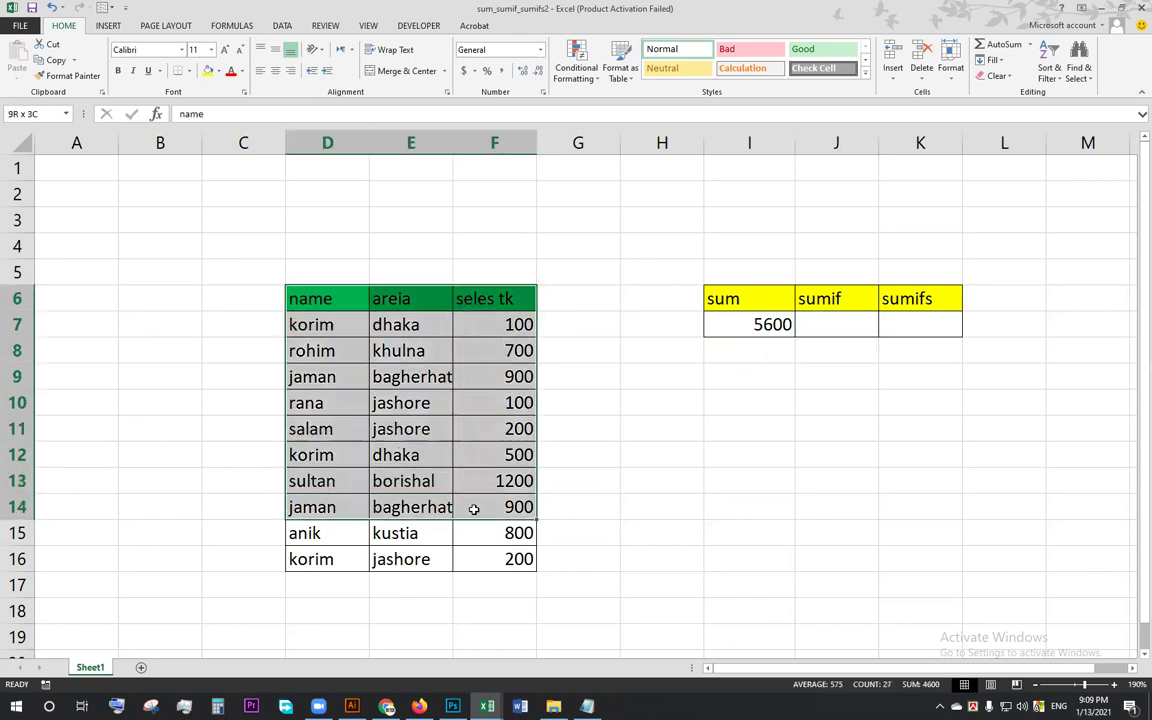
pyautogui.click(330, 355)
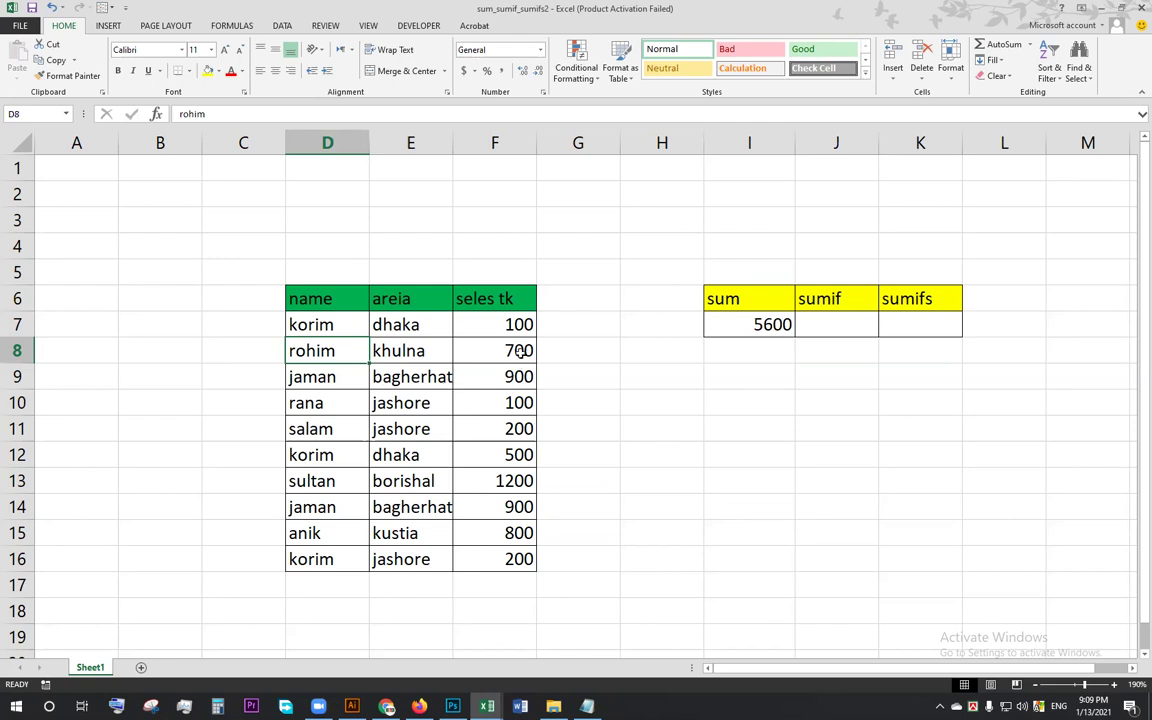
pyautogui.click(846, 327)
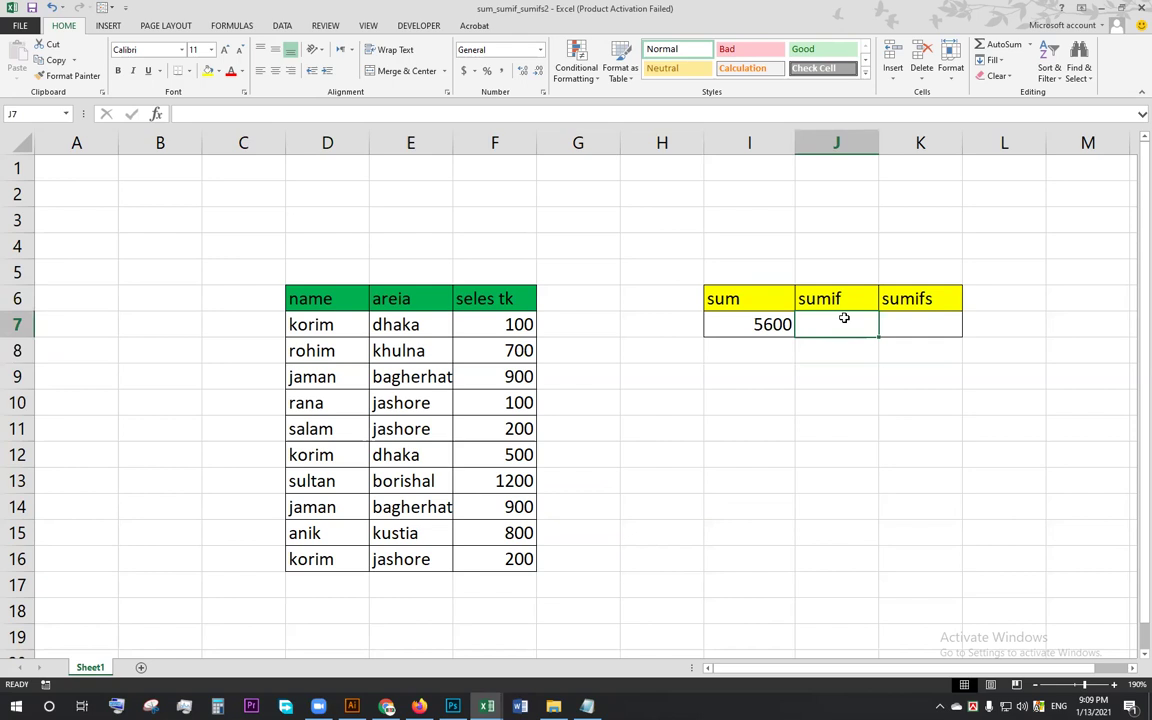
# Type =sumif( in J7 and open the SUMIF Function Arguments dialog with fx
pyautogui.write('=')
pyautogui.write('sumif')
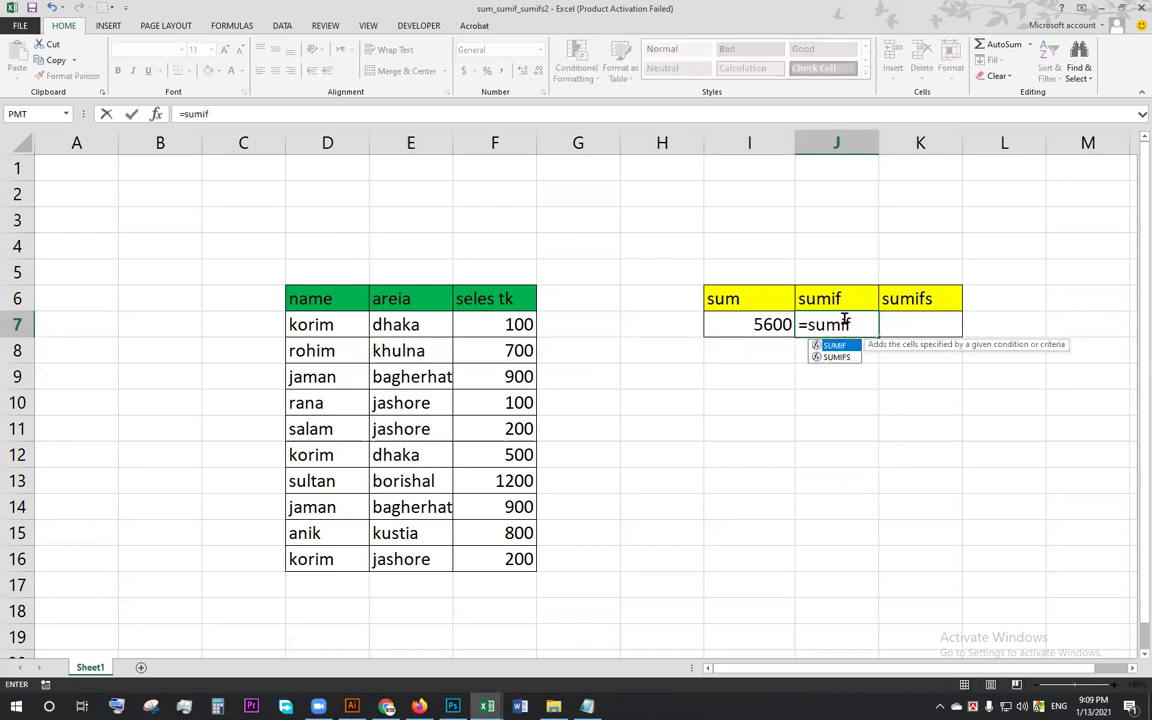
pyautogui.write('(')
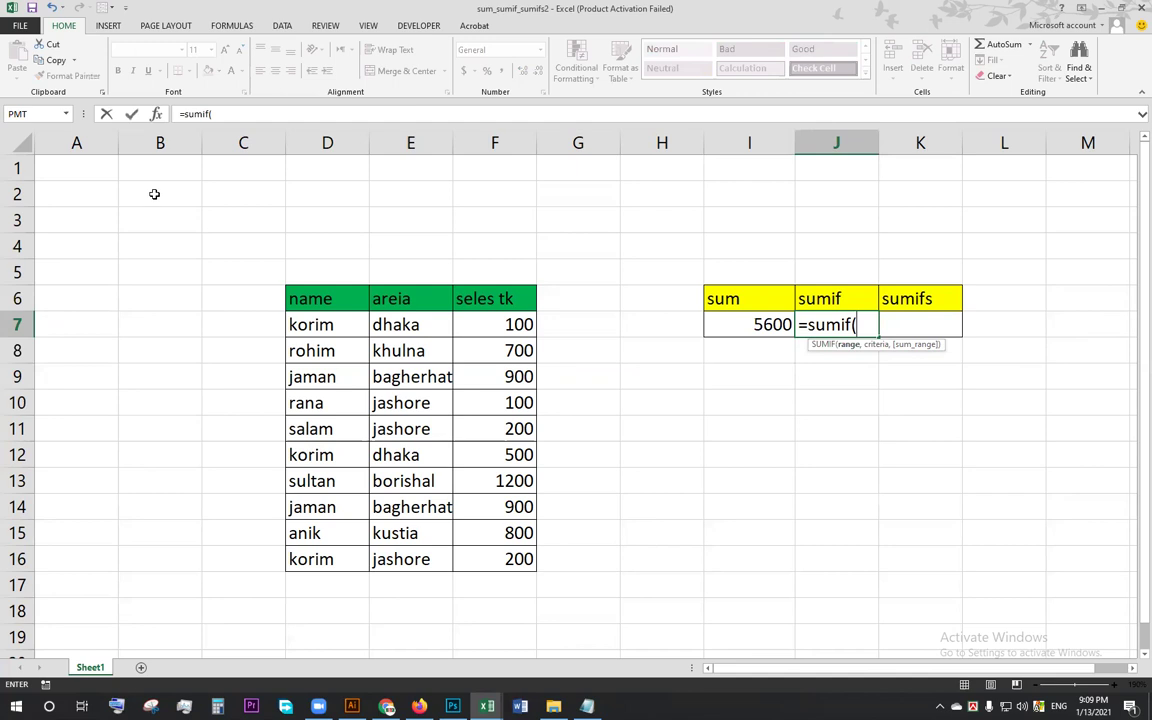
pyautogui.click(155, 114)
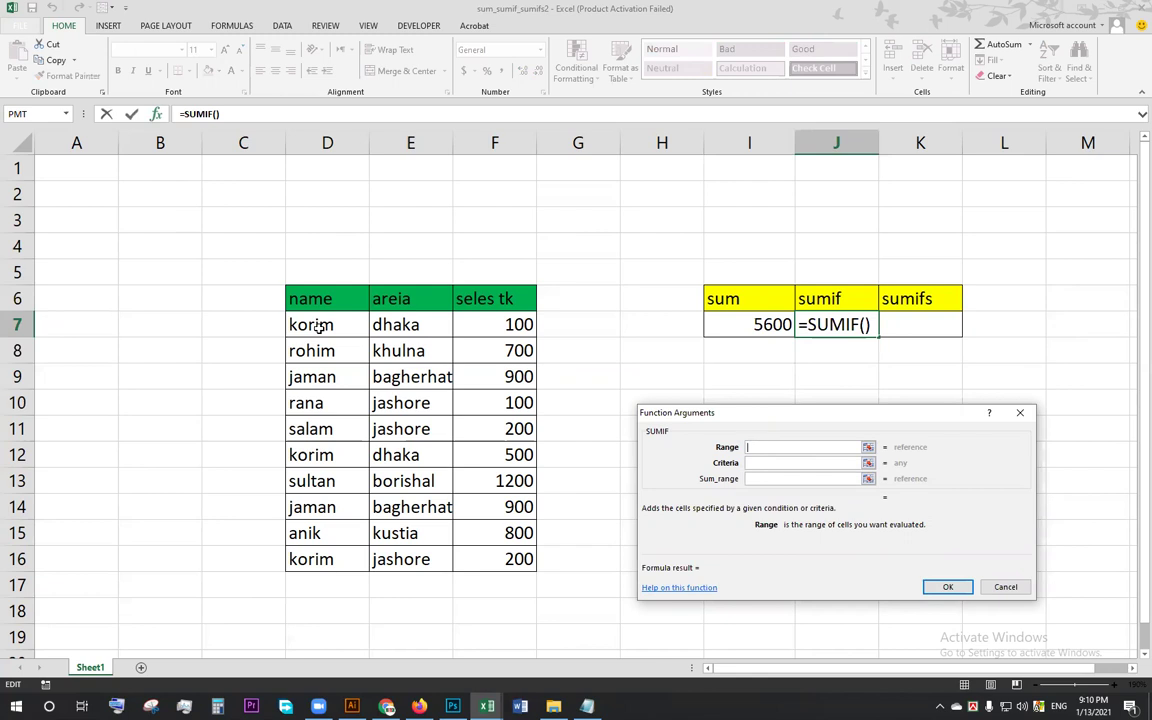
# Set SUMIF Range D7:D16, Criteria korim and Sum_range F7:F16, returning 800
pyautogui.moveTo(316, 326); pyautogui.dragTo(321, 555)
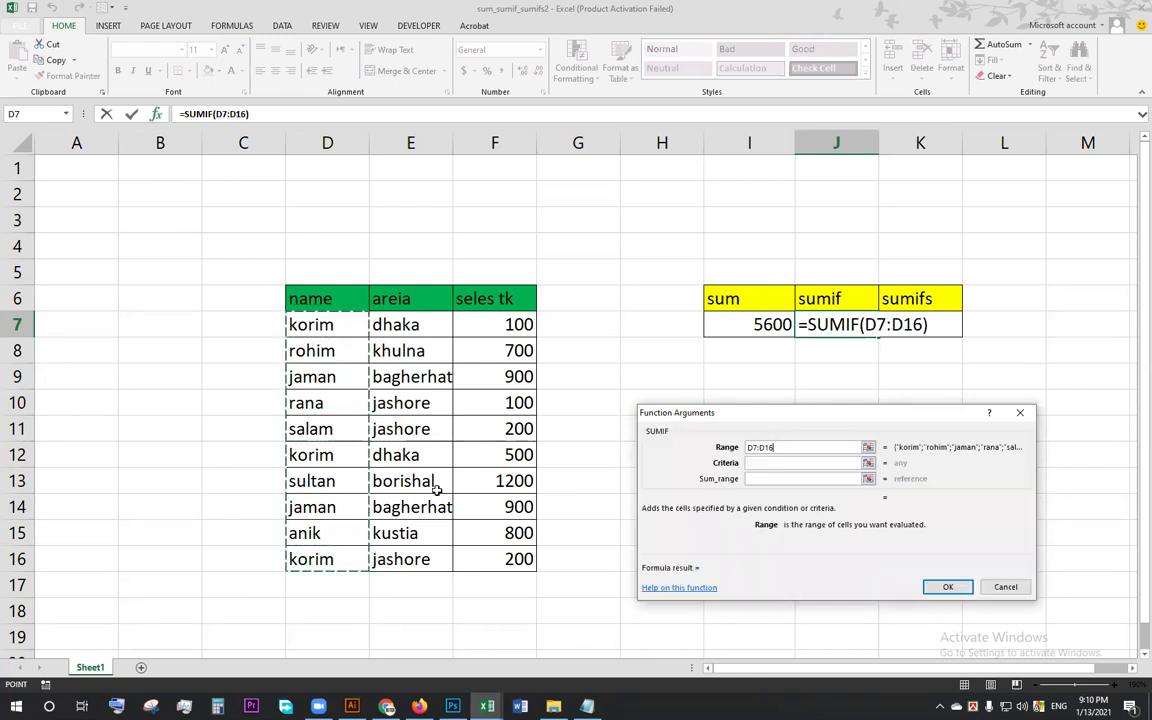
pyautogui.click(778, 463)
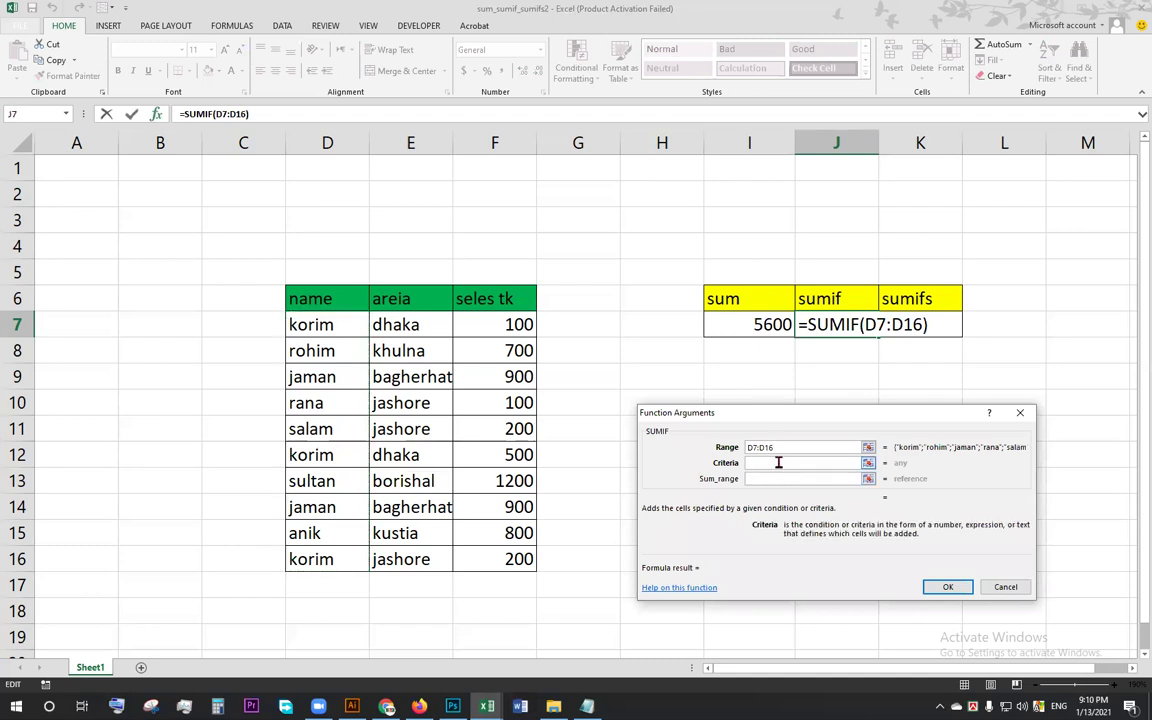
pyautogui.write('korim')
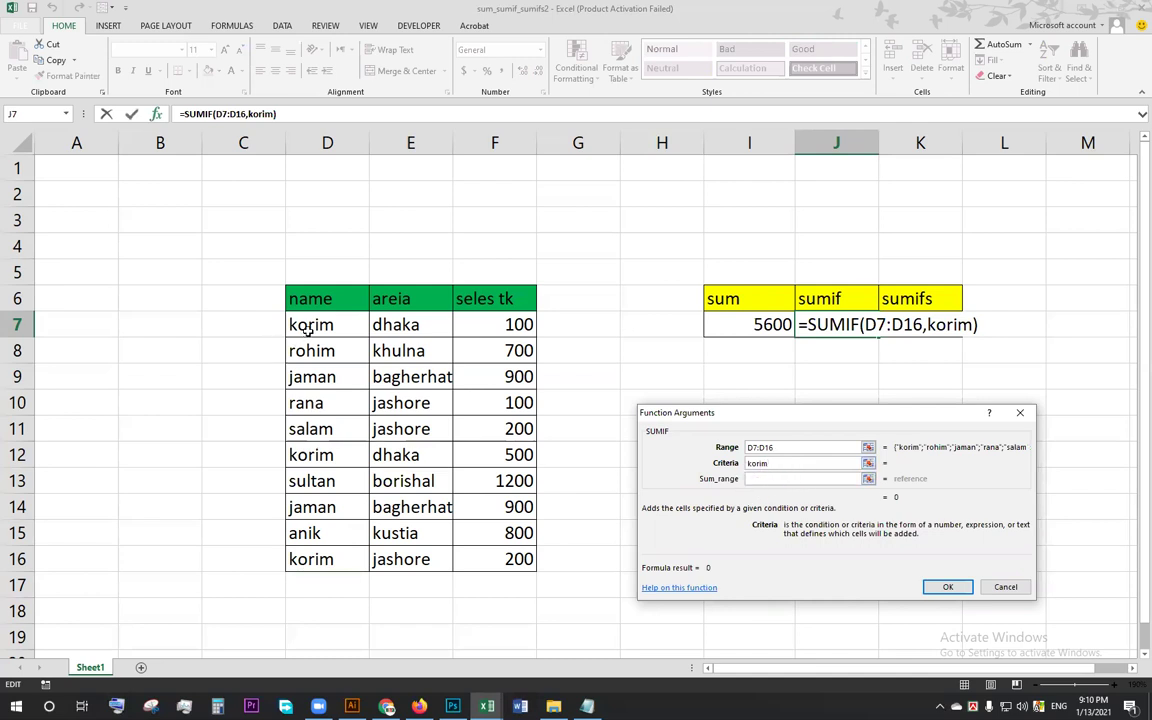
pyautogui.click(763, 481)
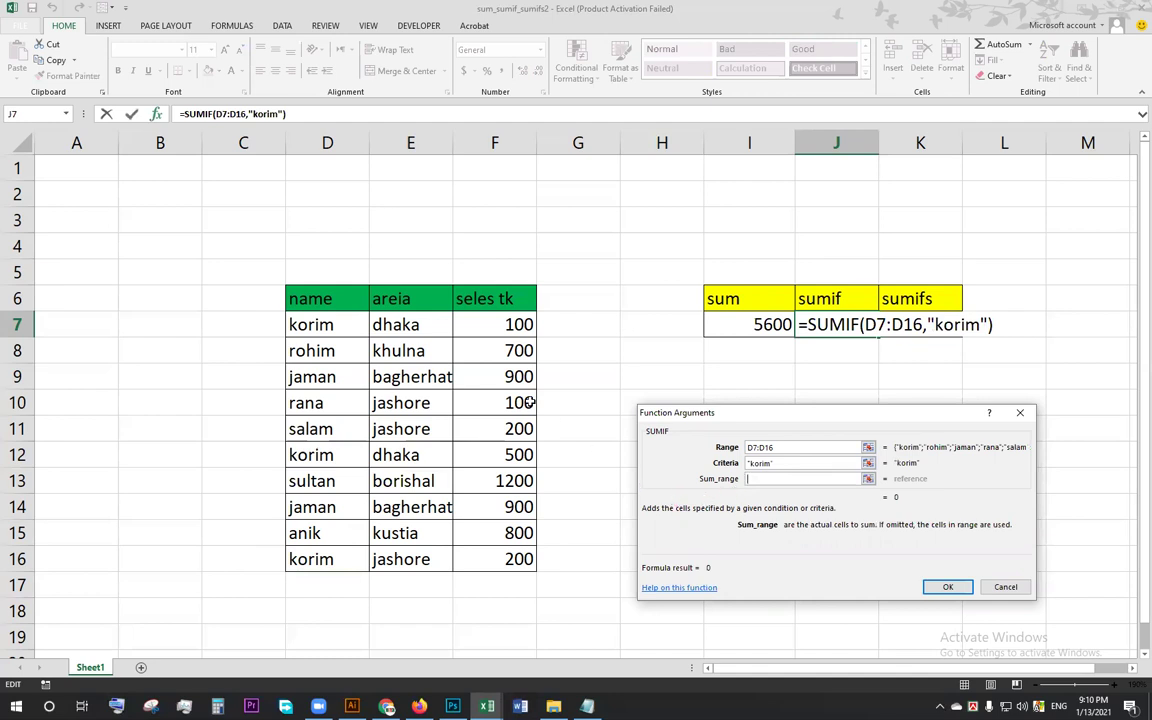
pyautogui.moveTo(500, 325); pyautogui.dragTo(500, 558)
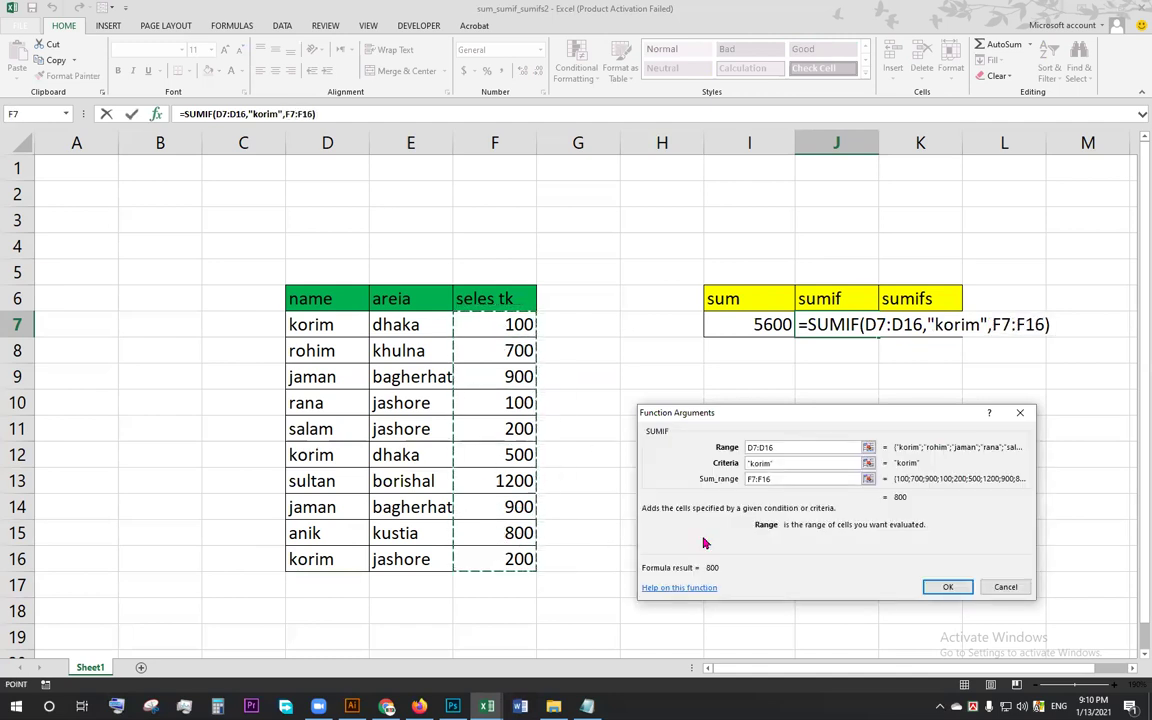
pyautogui.click(945, 588)
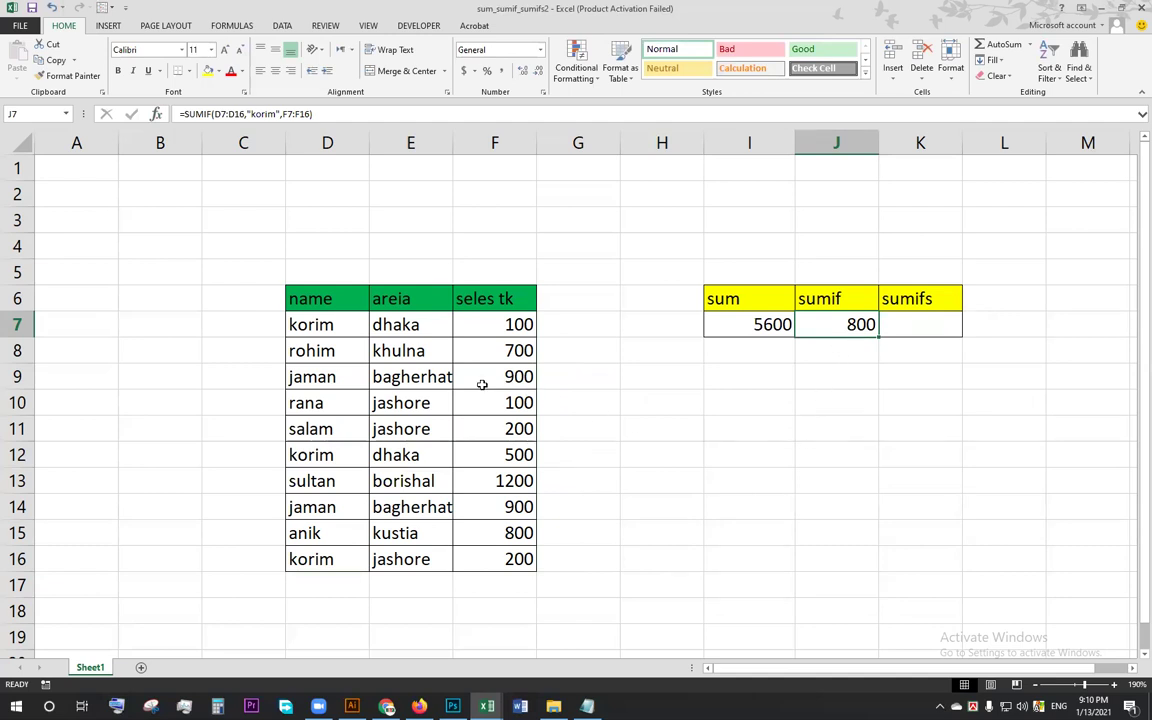
pyautogui.click(308, 325)
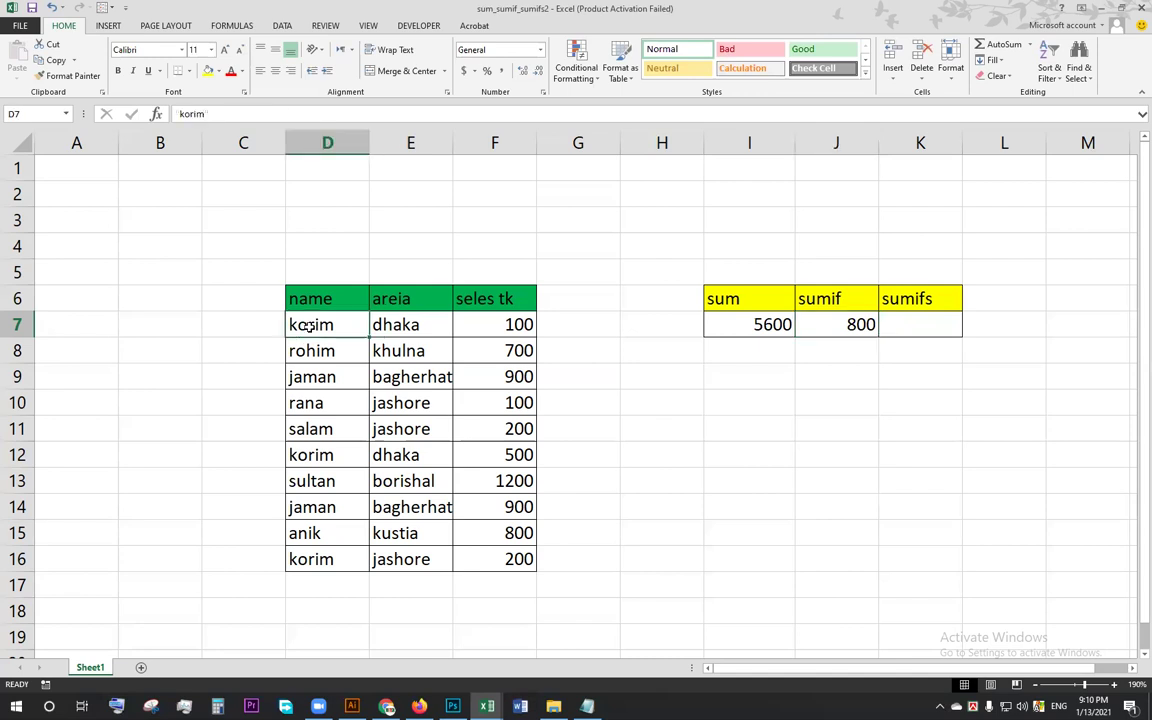
pyautogui.click(487, 326)
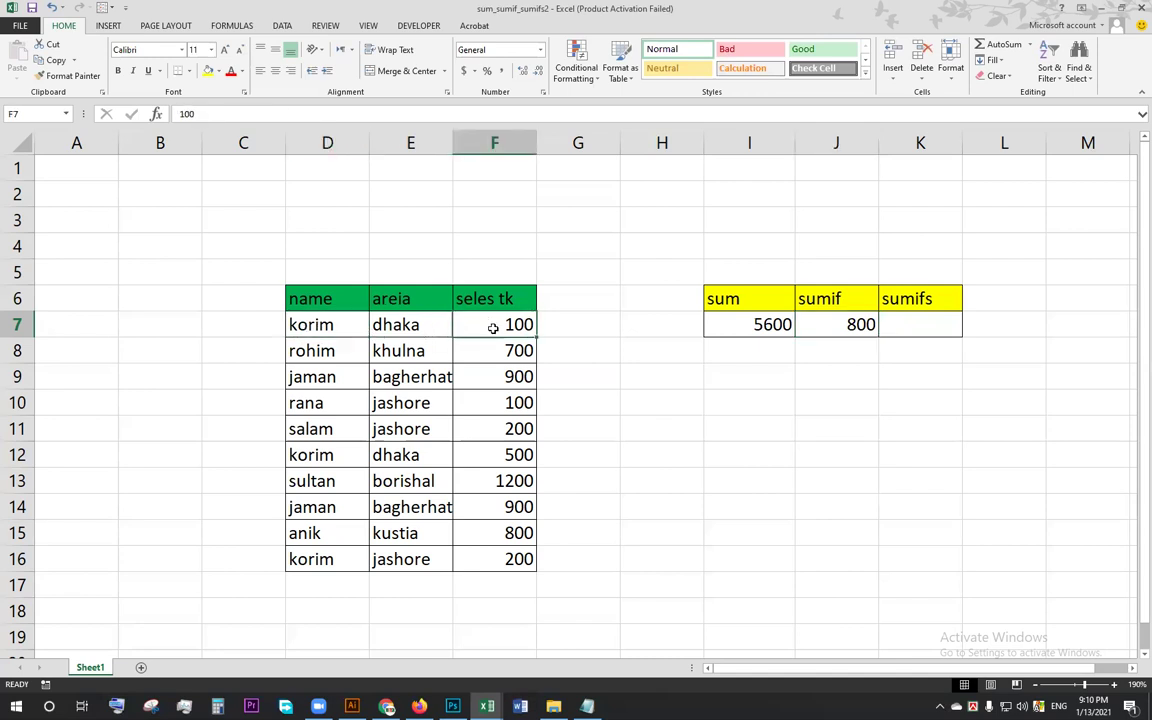
pyautogui.click(311, 455)
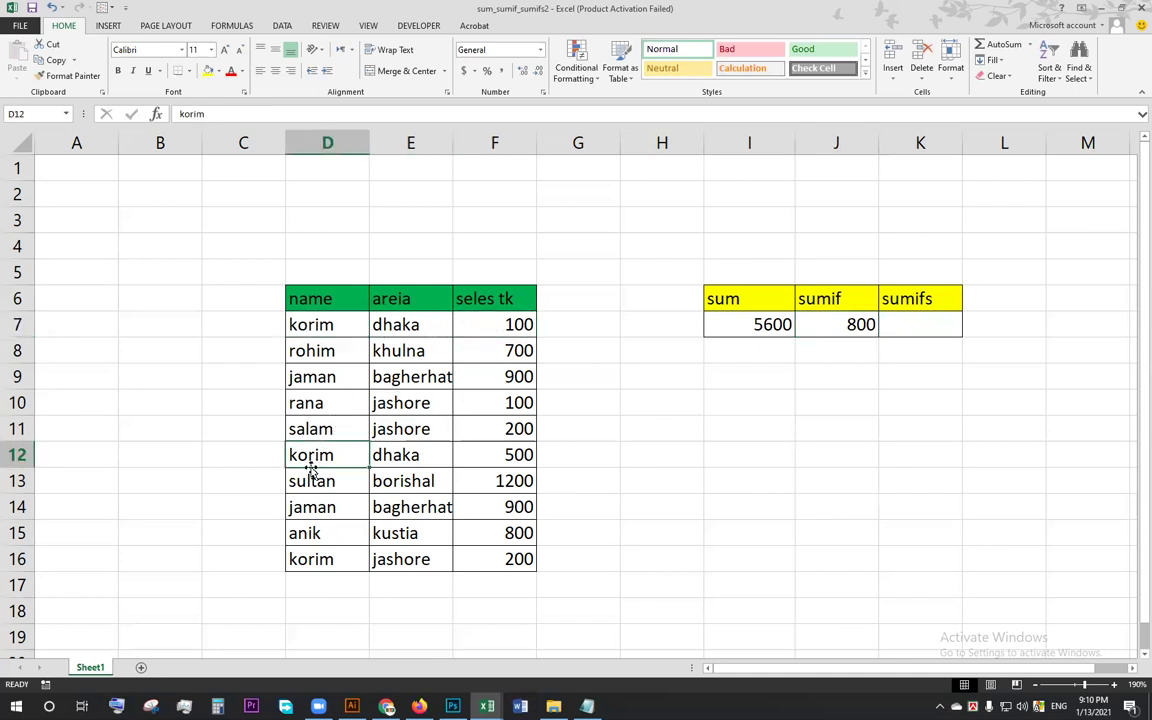
pyautogui.click(519, 455)
pyautogui.click(316, 560)
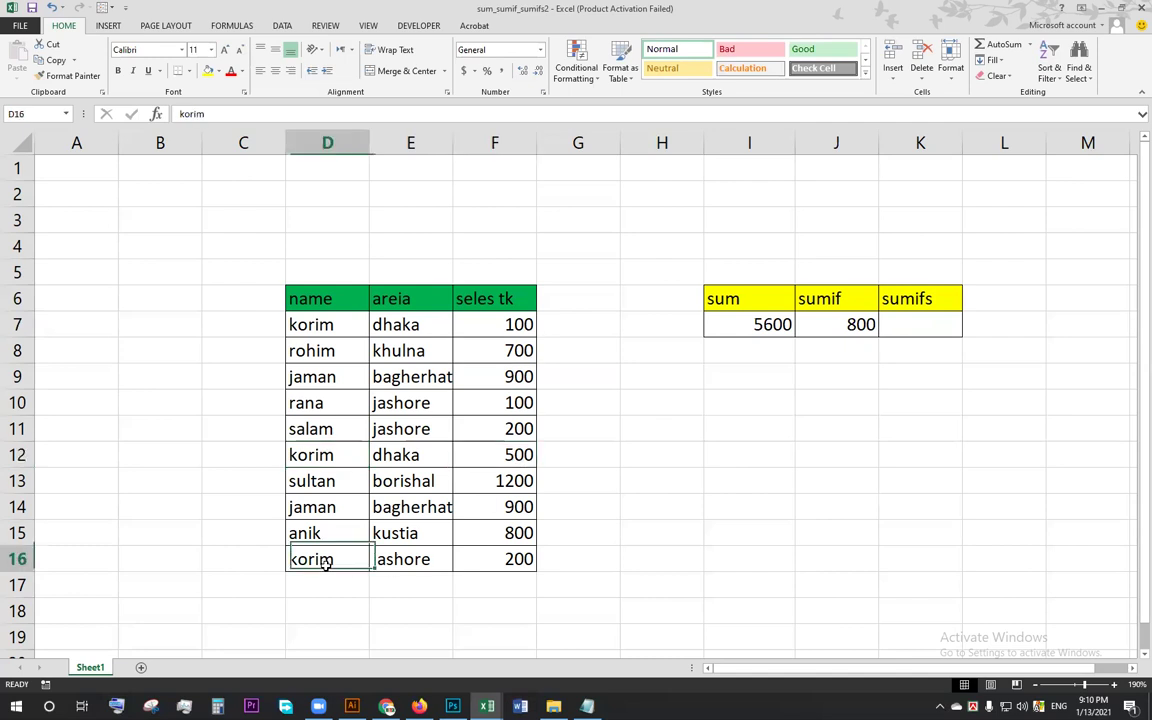
pyautogui.click(510, 566)
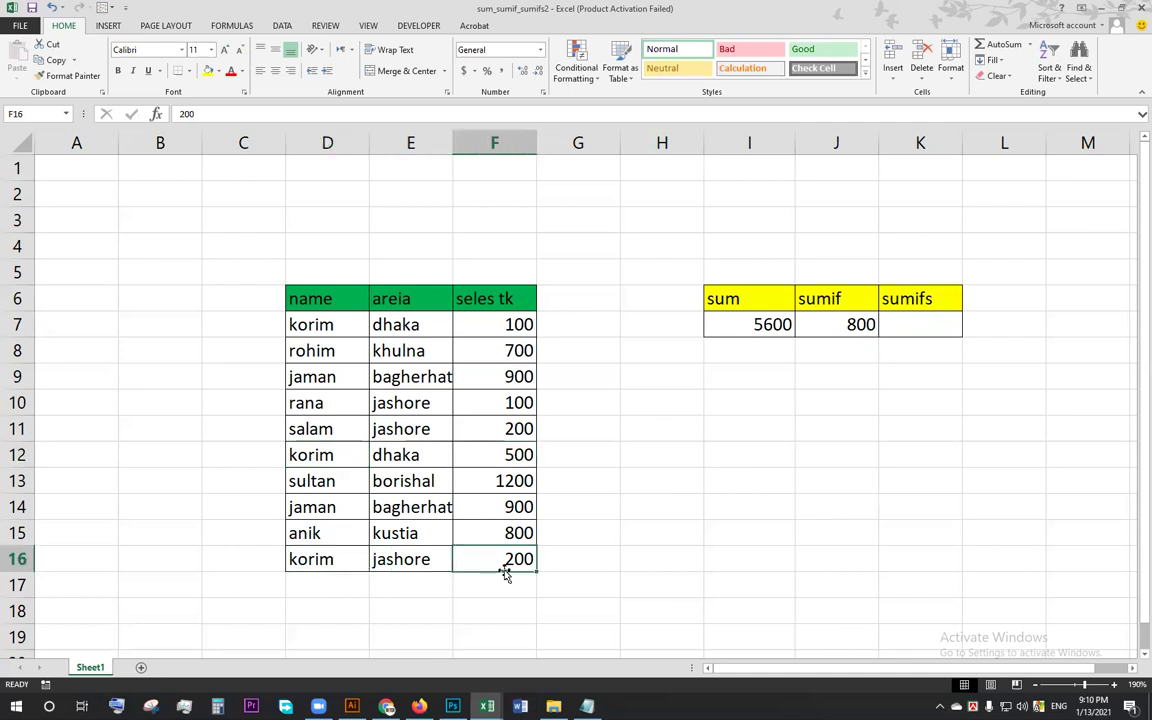
pyautogui.click(866, 327)
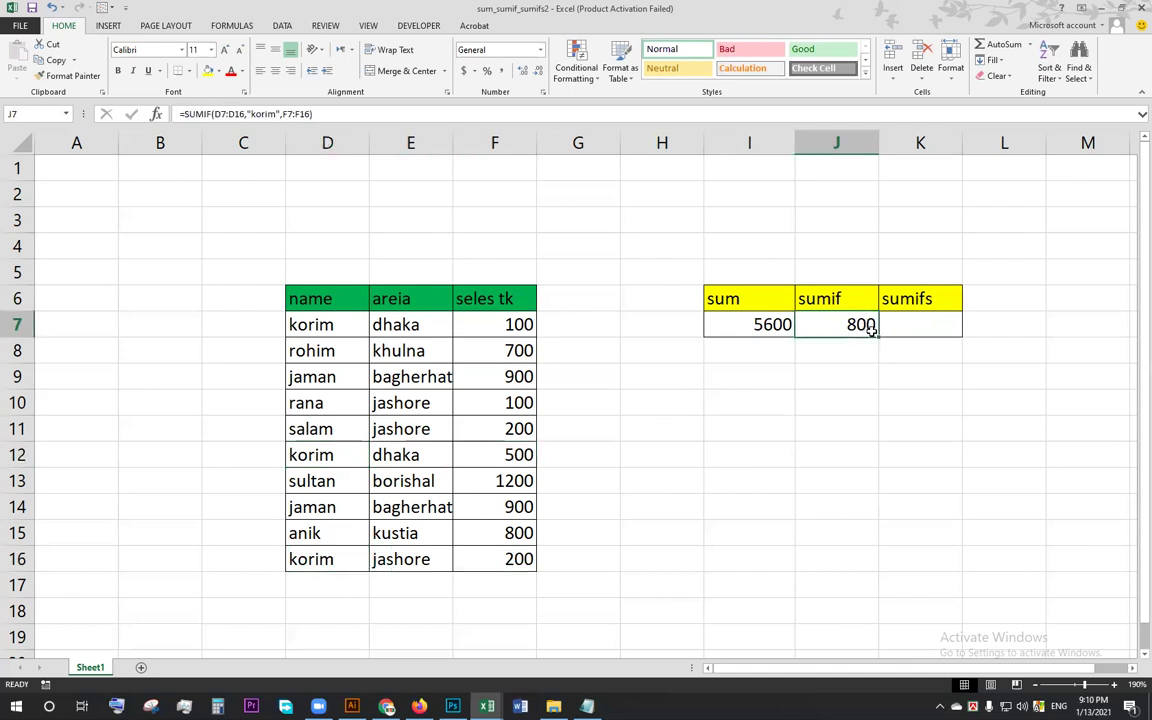
pyautogui.click(922, 320)
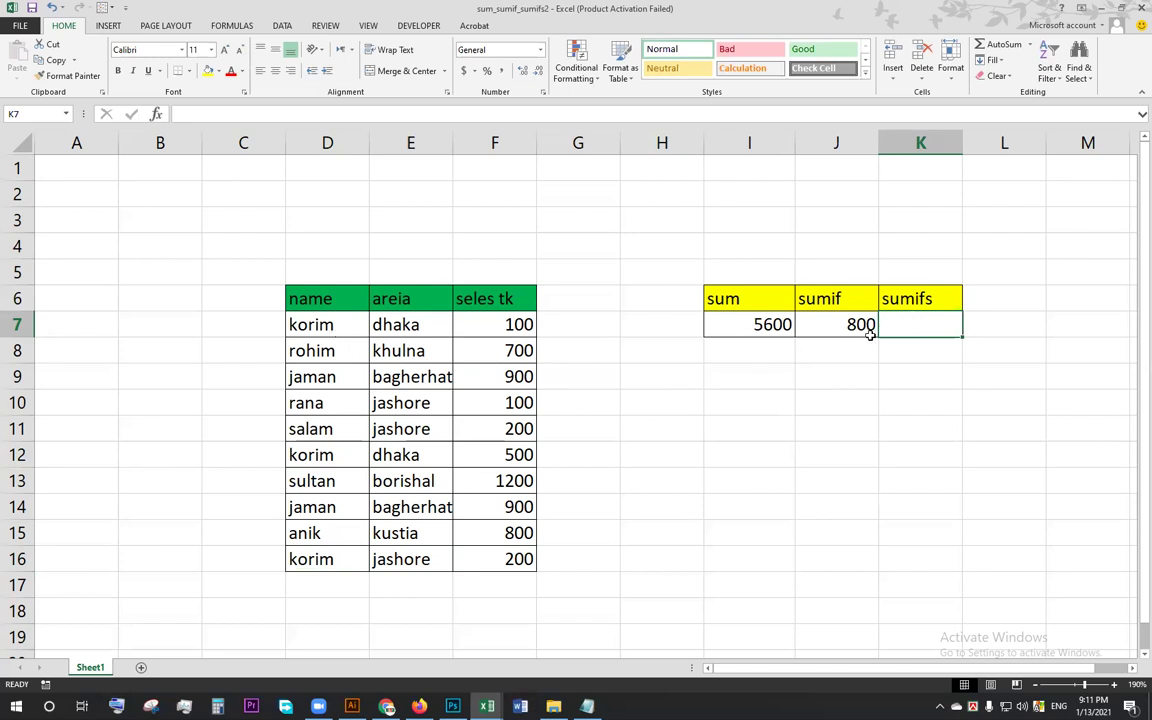
pyautogui.click(828, 330)
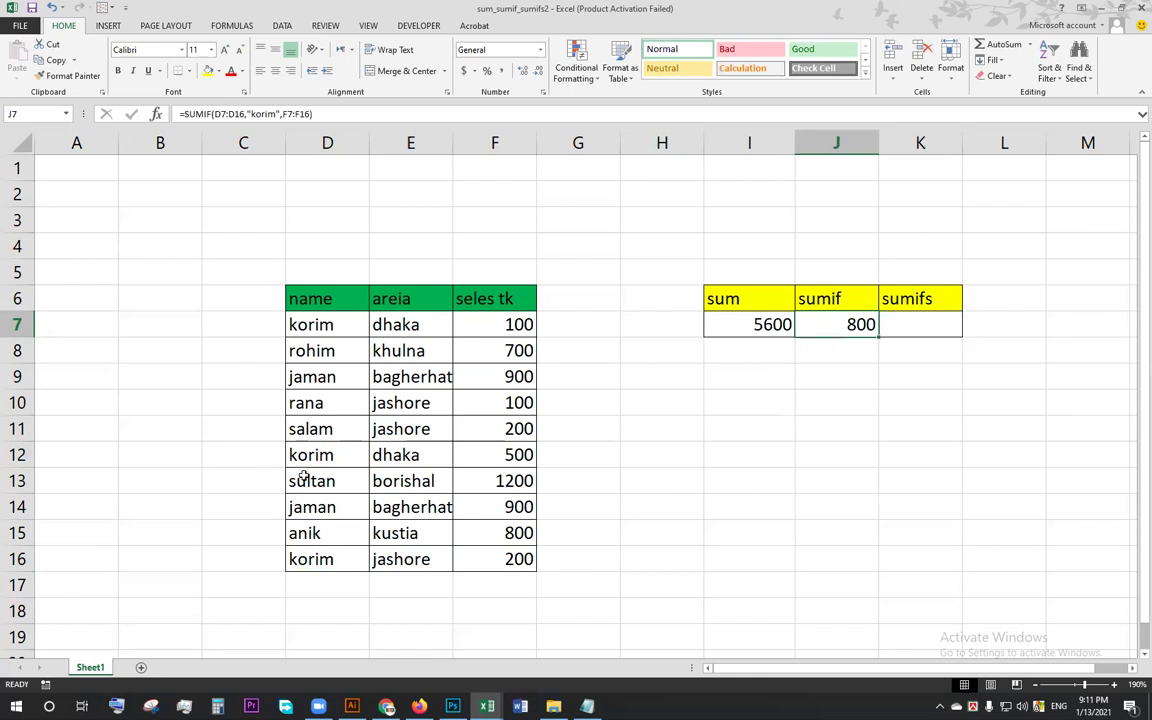
pyautogui.click(400, 323)
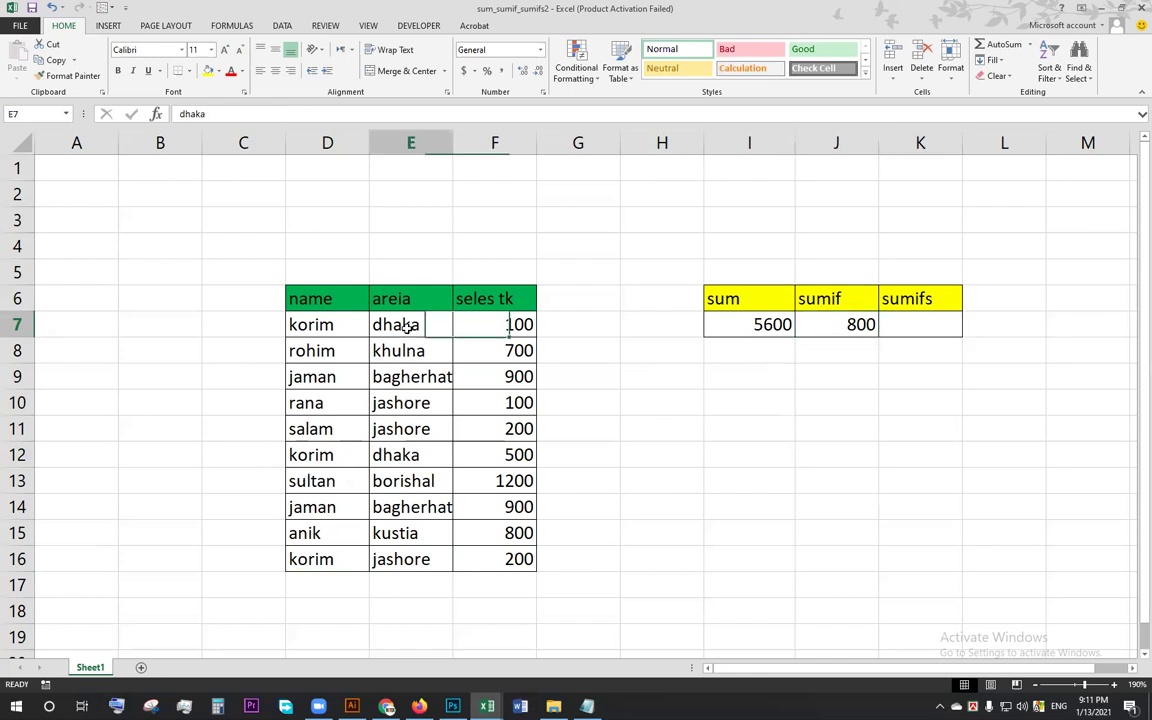
pyautogui.click(404, 563)
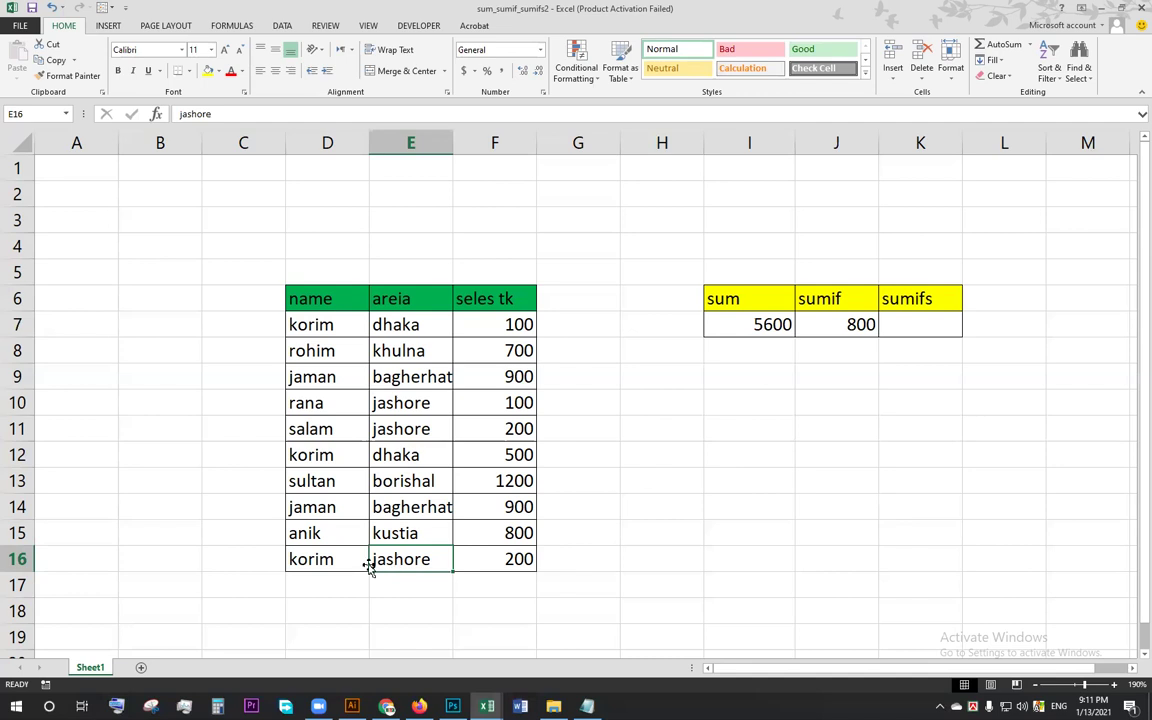
pyautogui.click(400, 323)
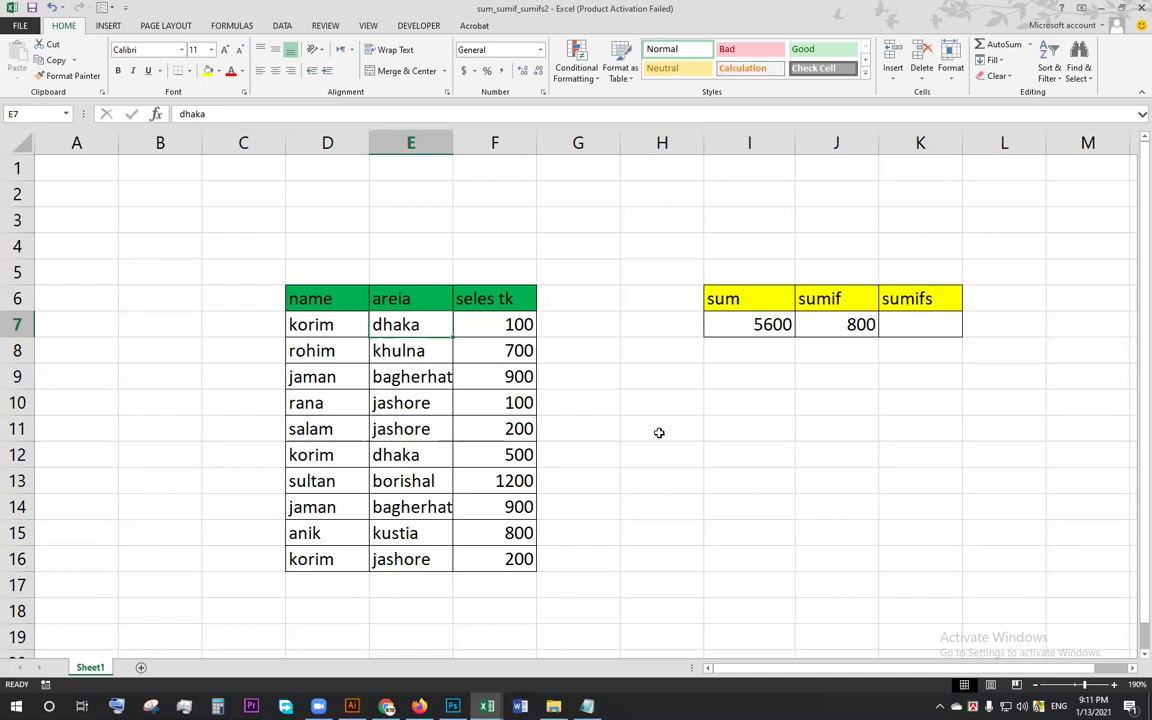
pyautogui.click(933, 325)
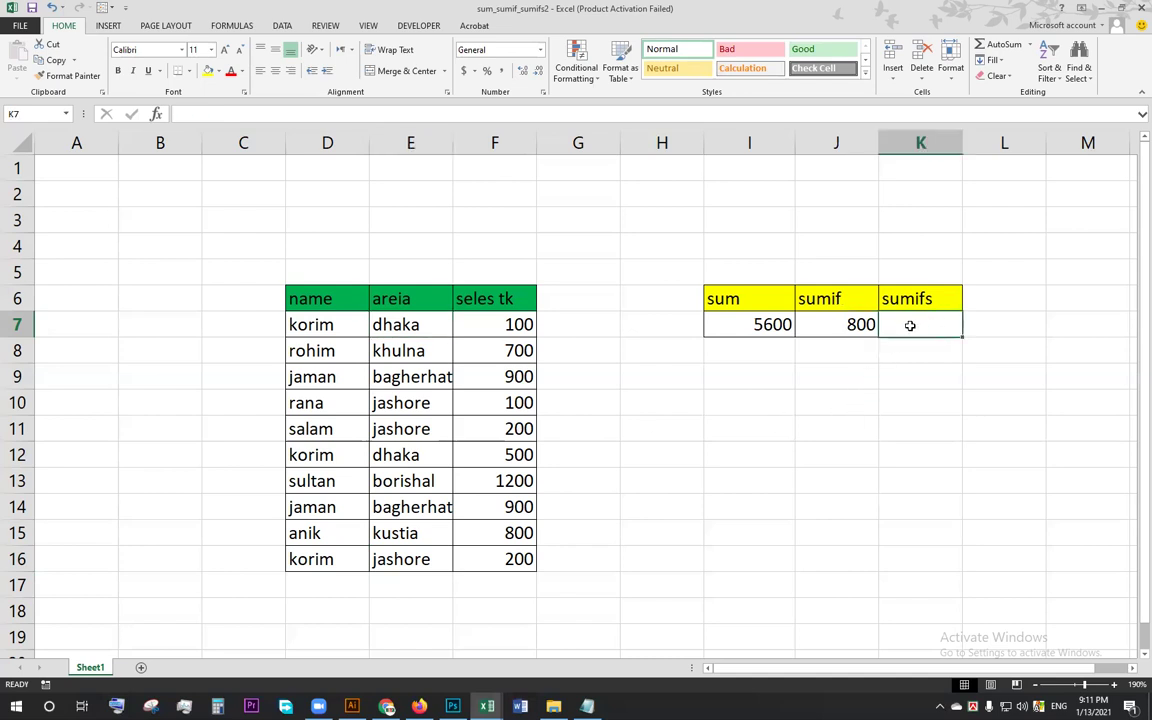
# Type =sumifs( in K7 and open the SUMIFS Function Arguments dialog with fx
pyautogui.write('=sumifs')
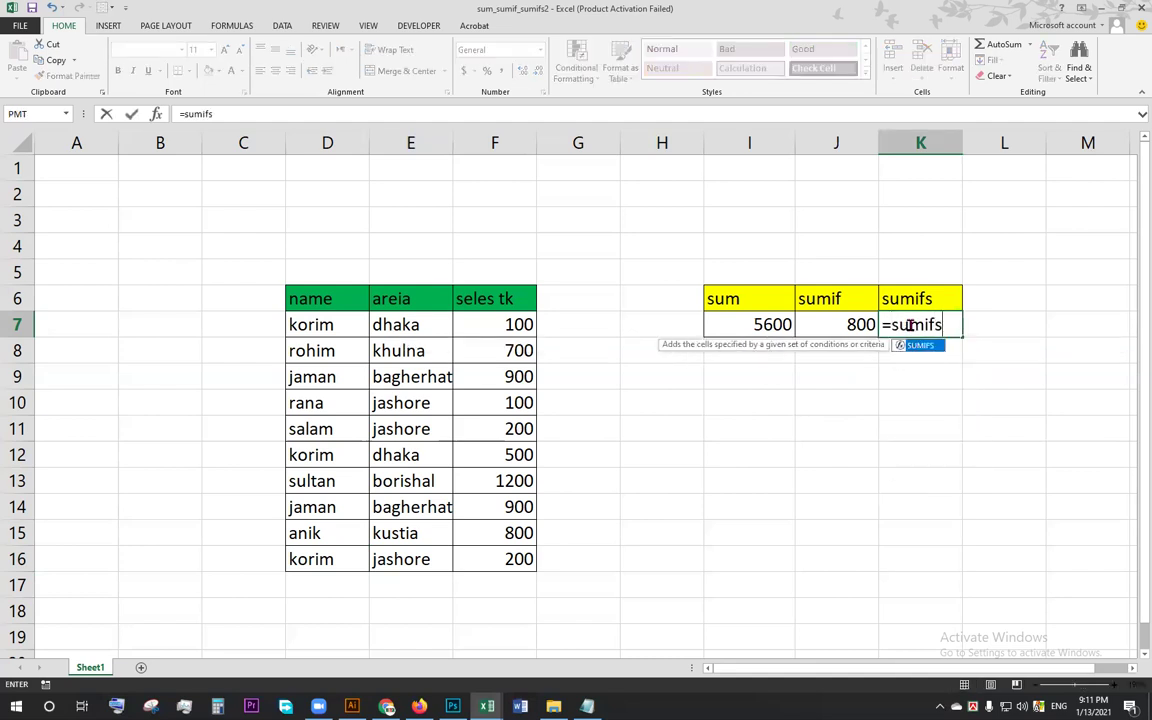
pyautogui.write('(')
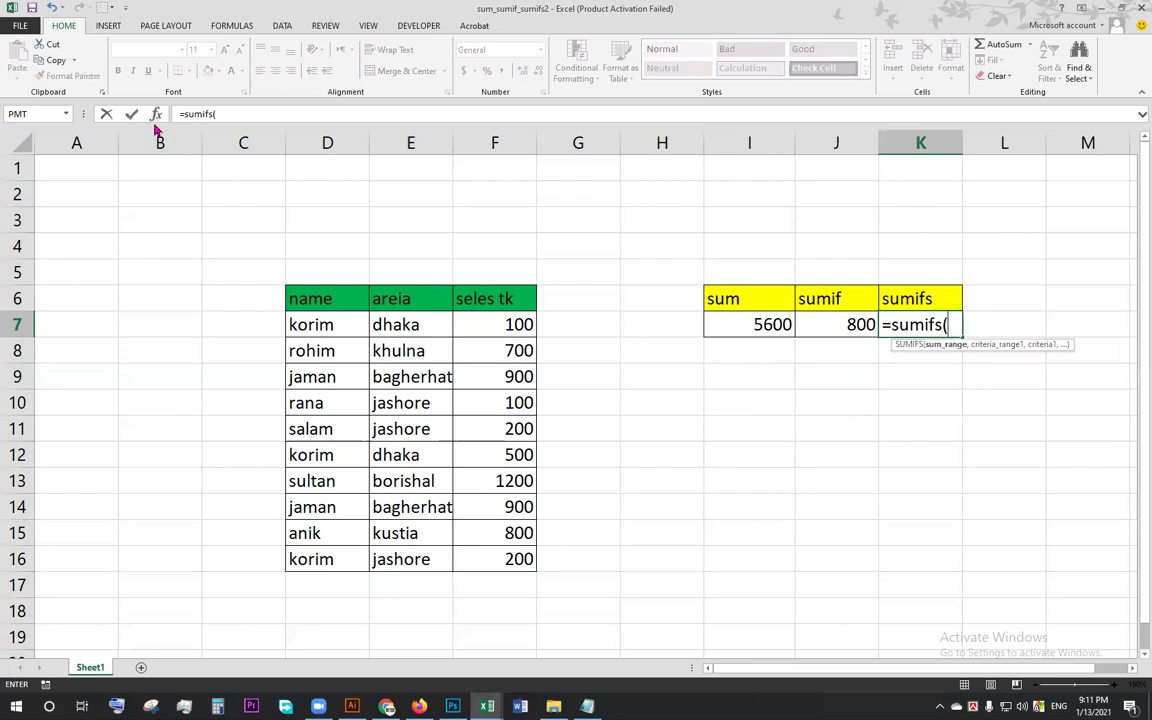
pyautogui.click(155, 113)
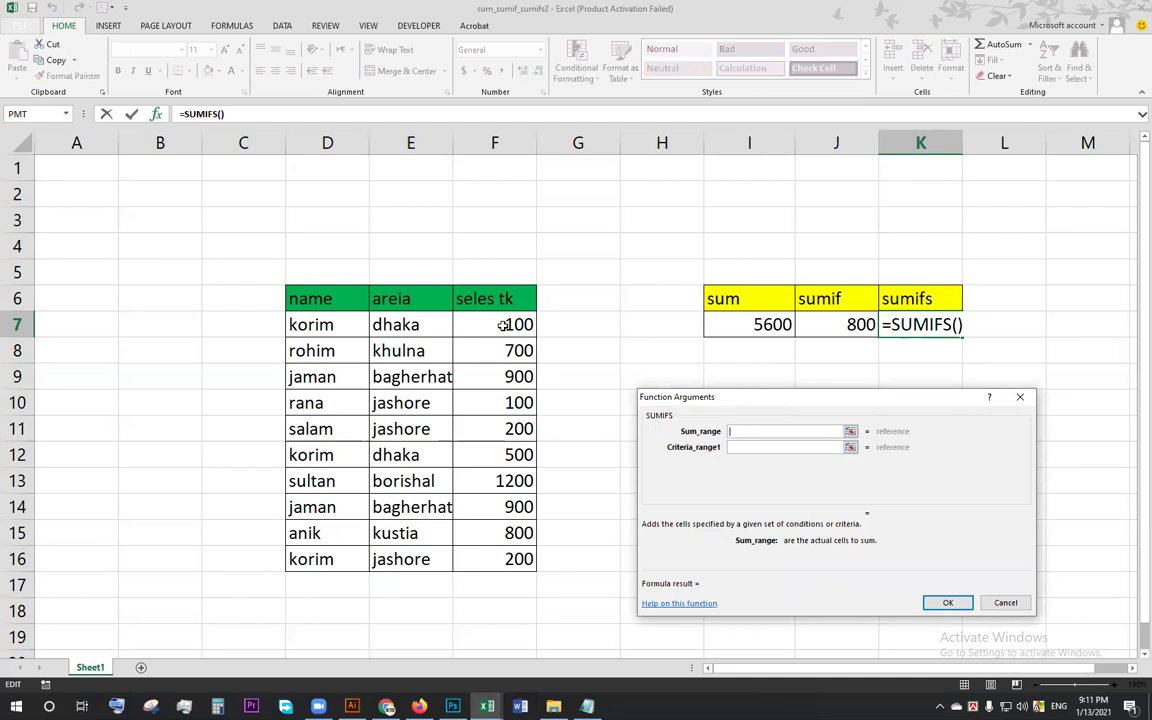
# Set SUMIFS Sum_range F7:F16, Criteria_range1 D7:D16 and Criteria1 korim
pyautogui.moveTo(505, 325); pyautogui.dragTo(502, 553)
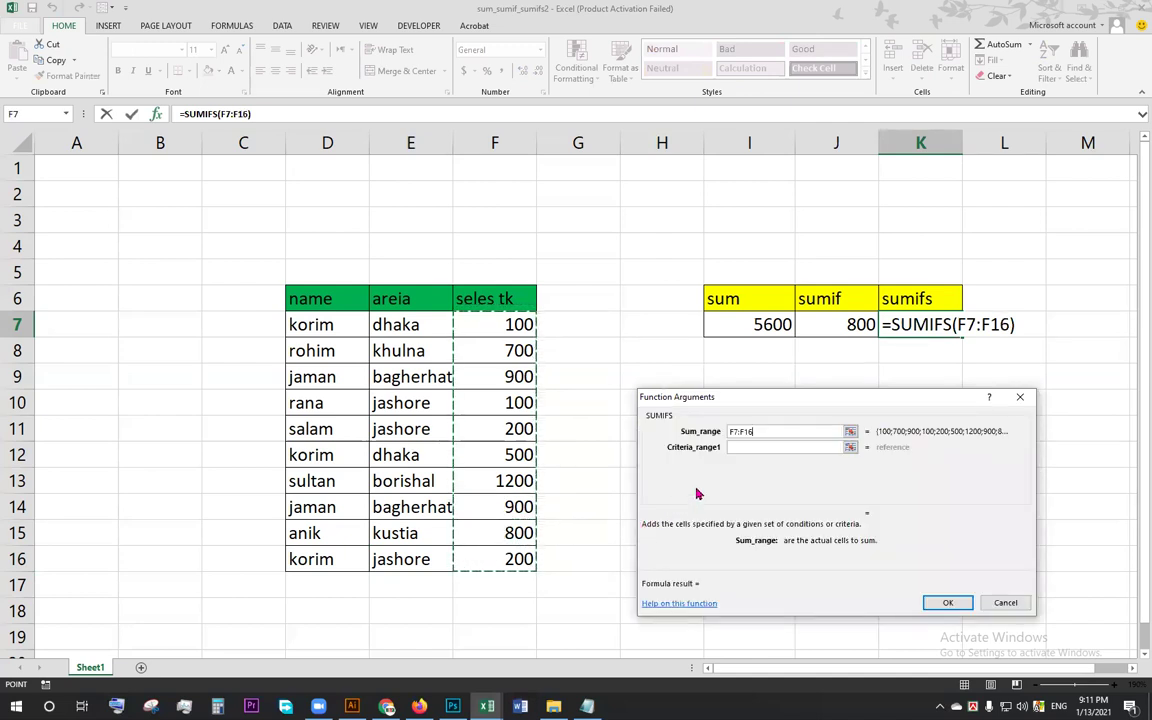
pyautogui.click(745, 449)
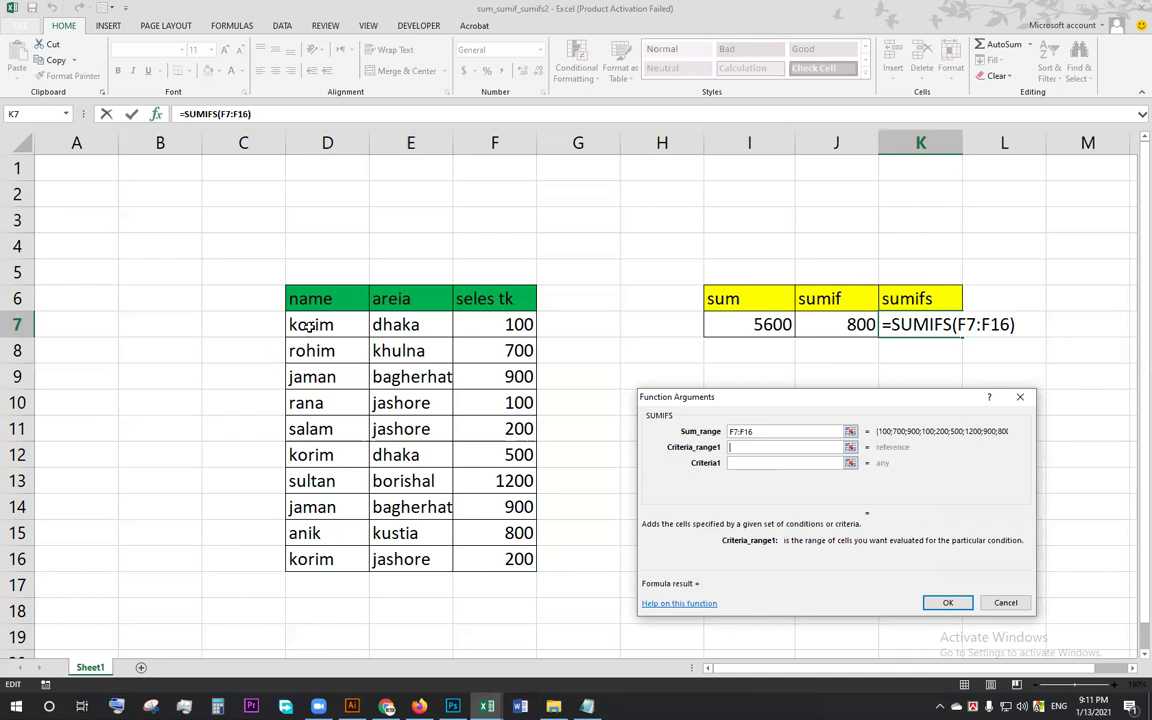
pyautogui.click(311, 326)
pyautogui.moveTo(311, 326); pyautogui.dragTo(311, 559)
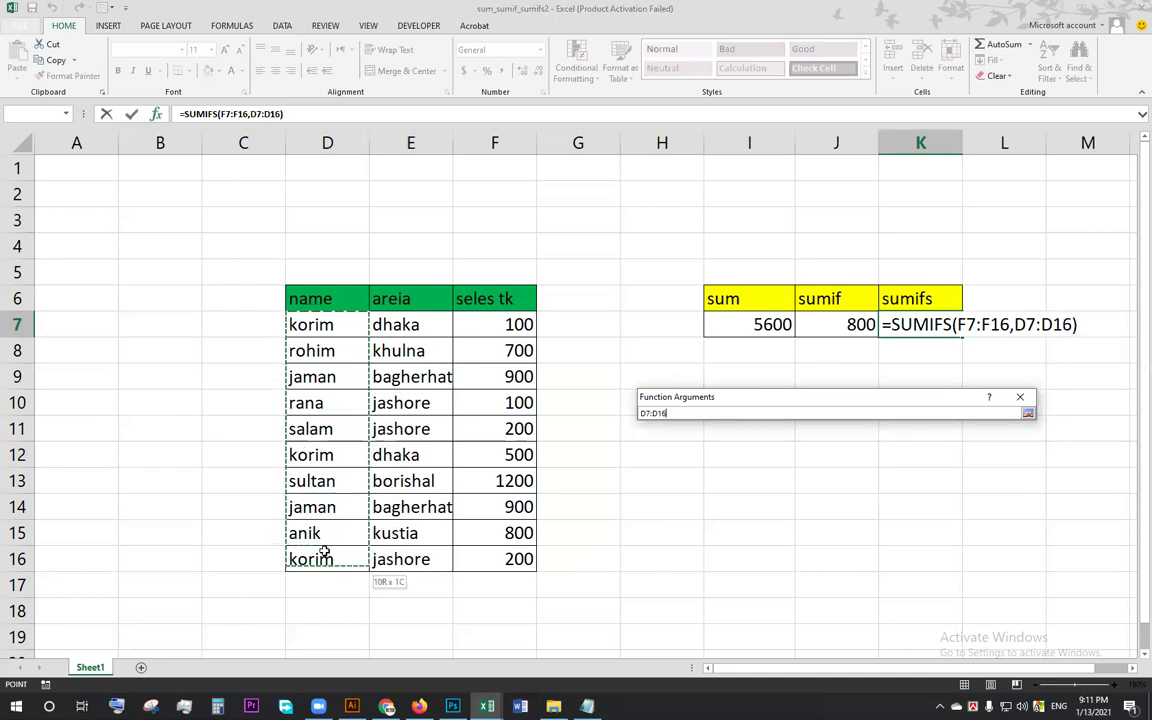
pyautogui.click(764, 462)
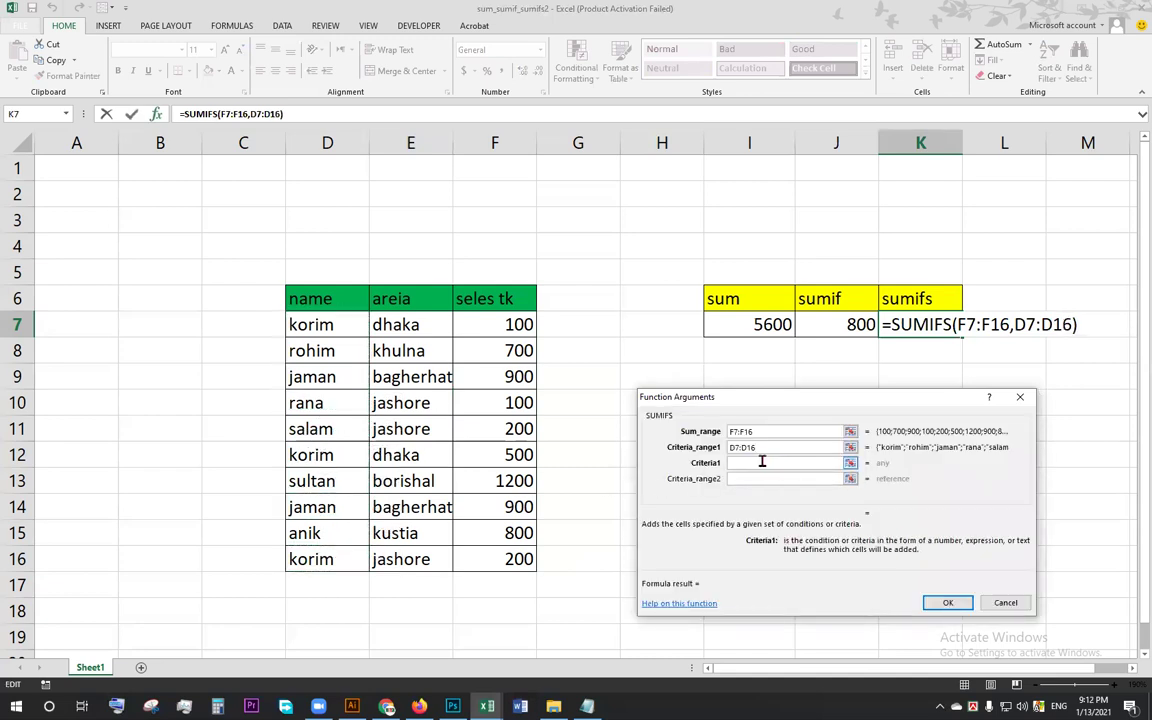
pyautogui.write('korim')
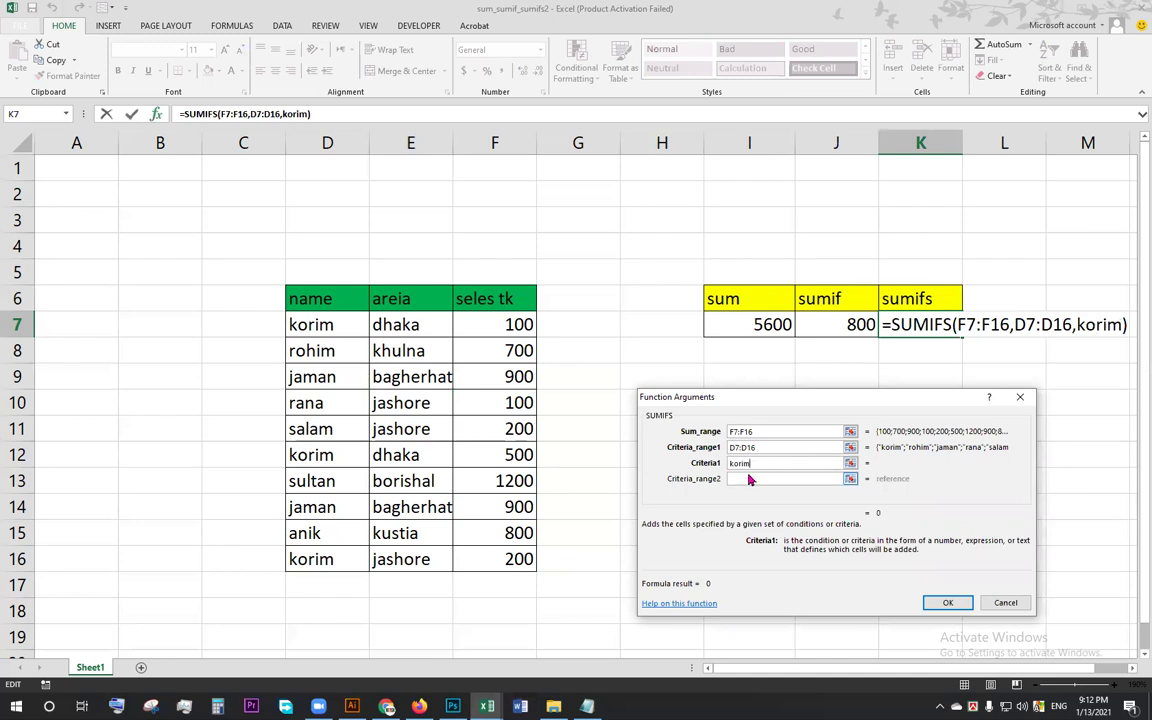
pyautogui.click(748, 478)
pyautogui.hotkey('shift', 'Tab')
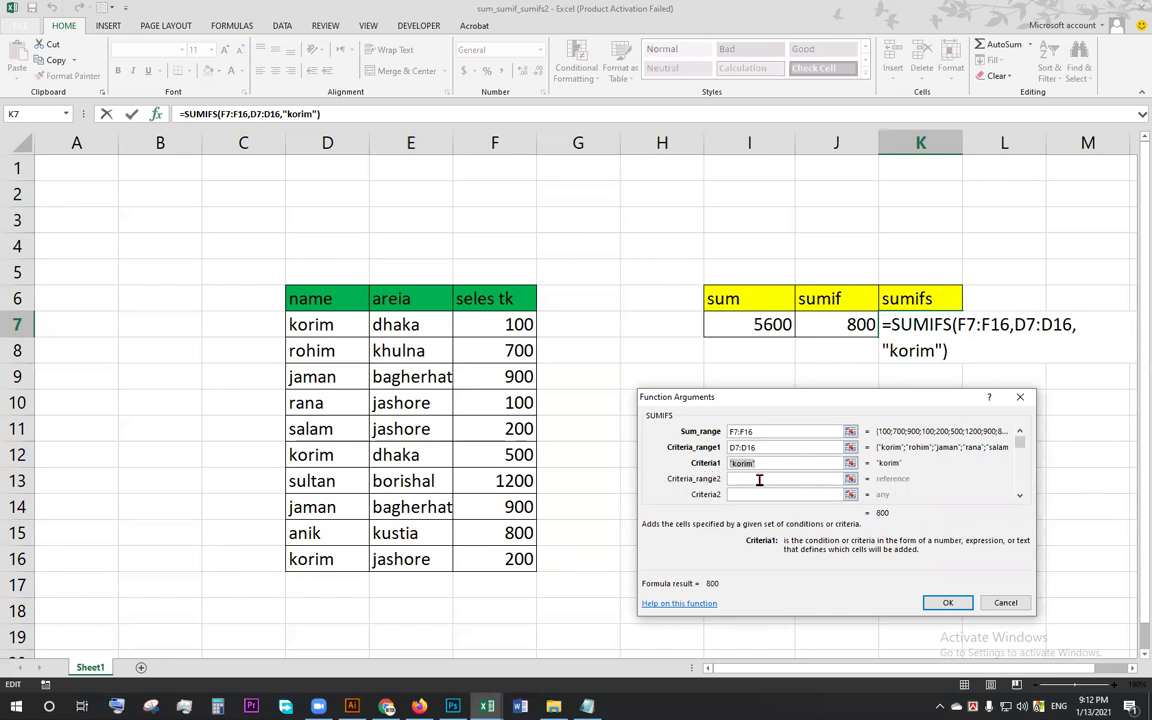
pyautogui.press('Tab')
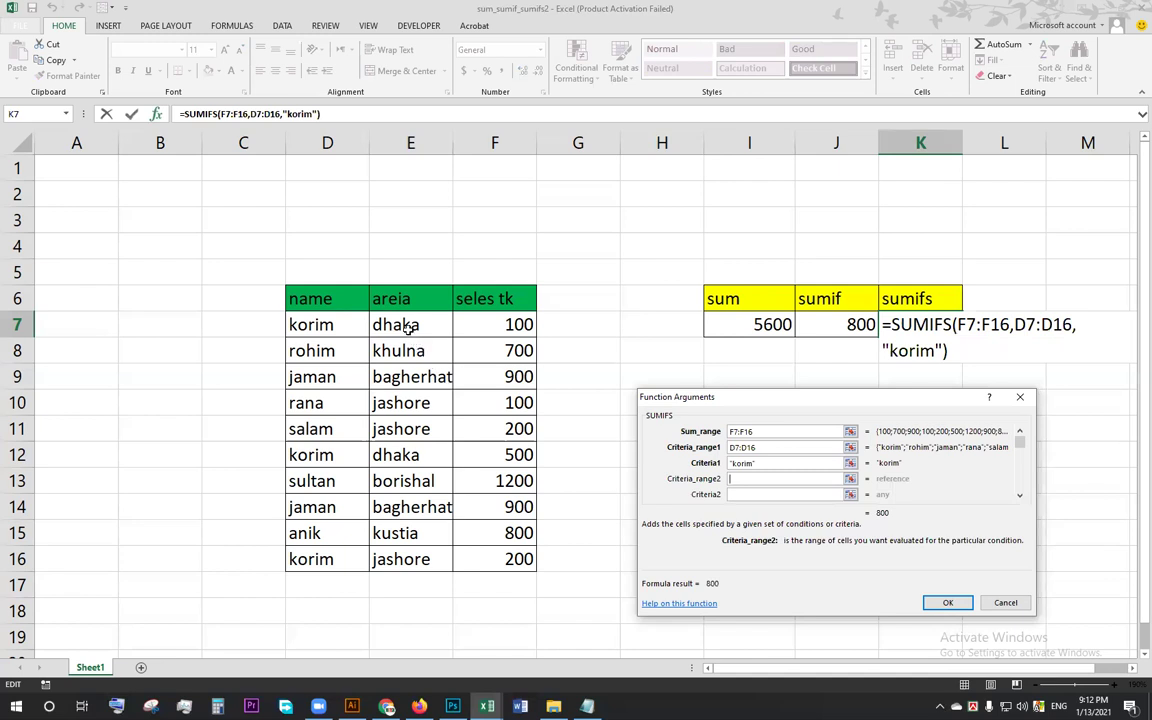
# Add Criteria_range2 E7:E16 with criterion dhaka and confirm, so K7 returns 600
pyautogui.moveTo(405, 325); pyautogui.dragTo(406, 556)
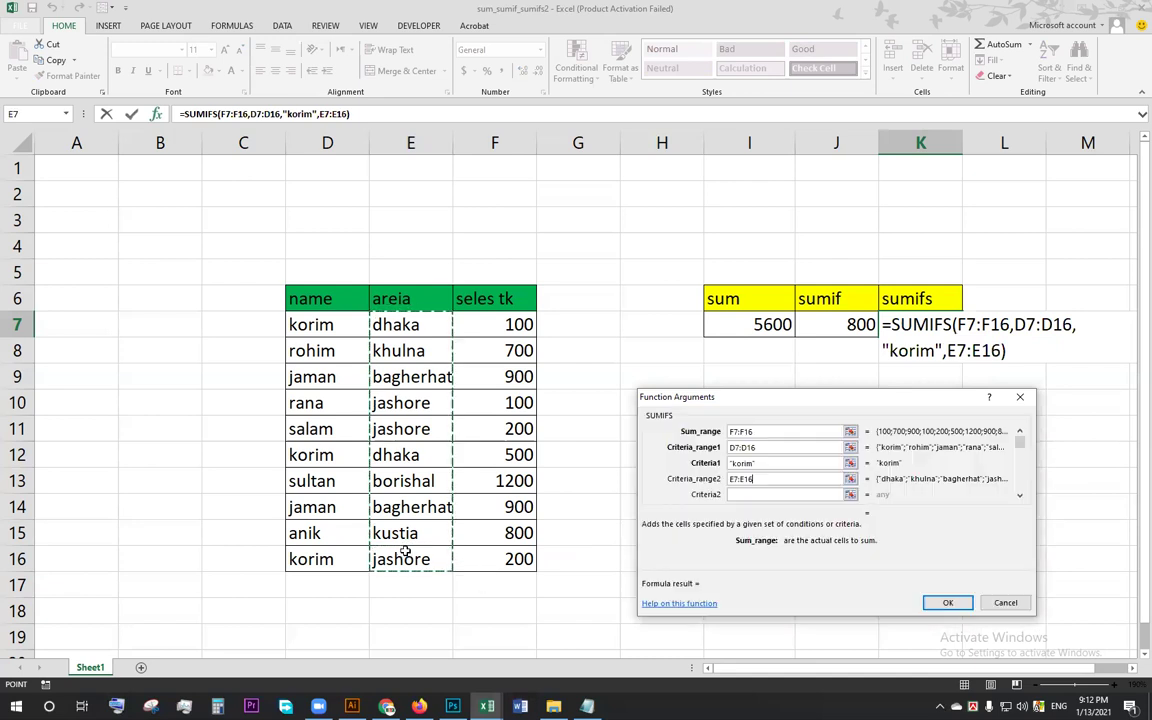
pyautogui.click(757, 494)
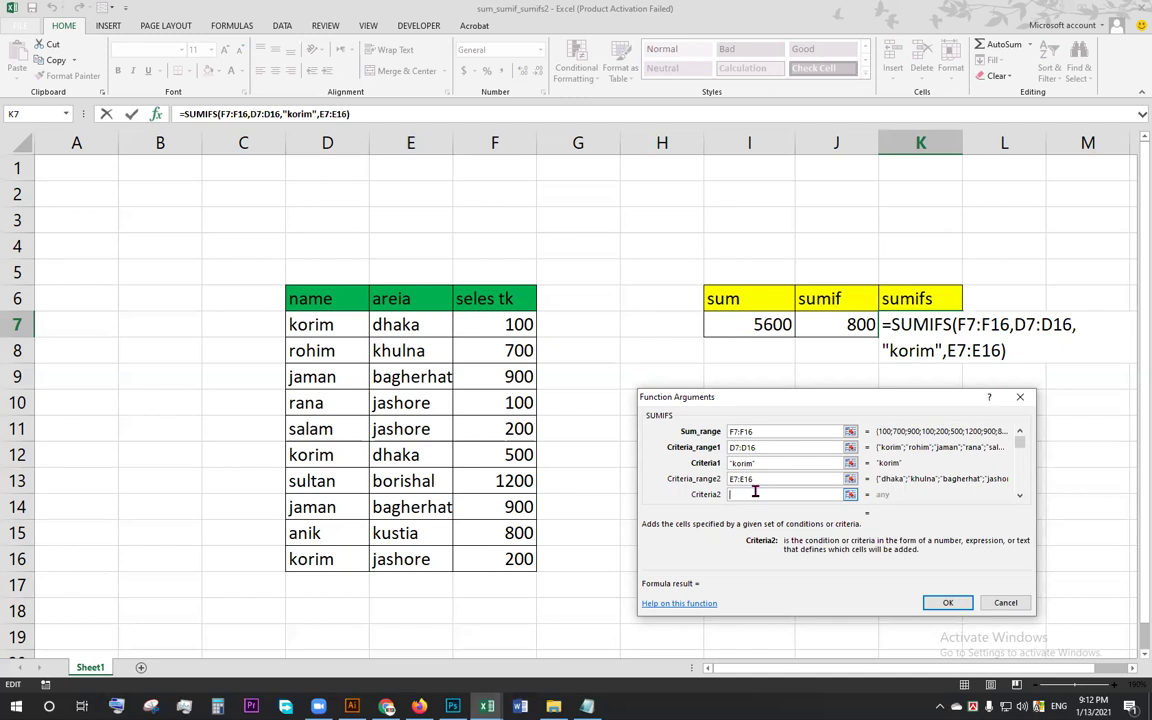
pyautogui.write('dhaka')
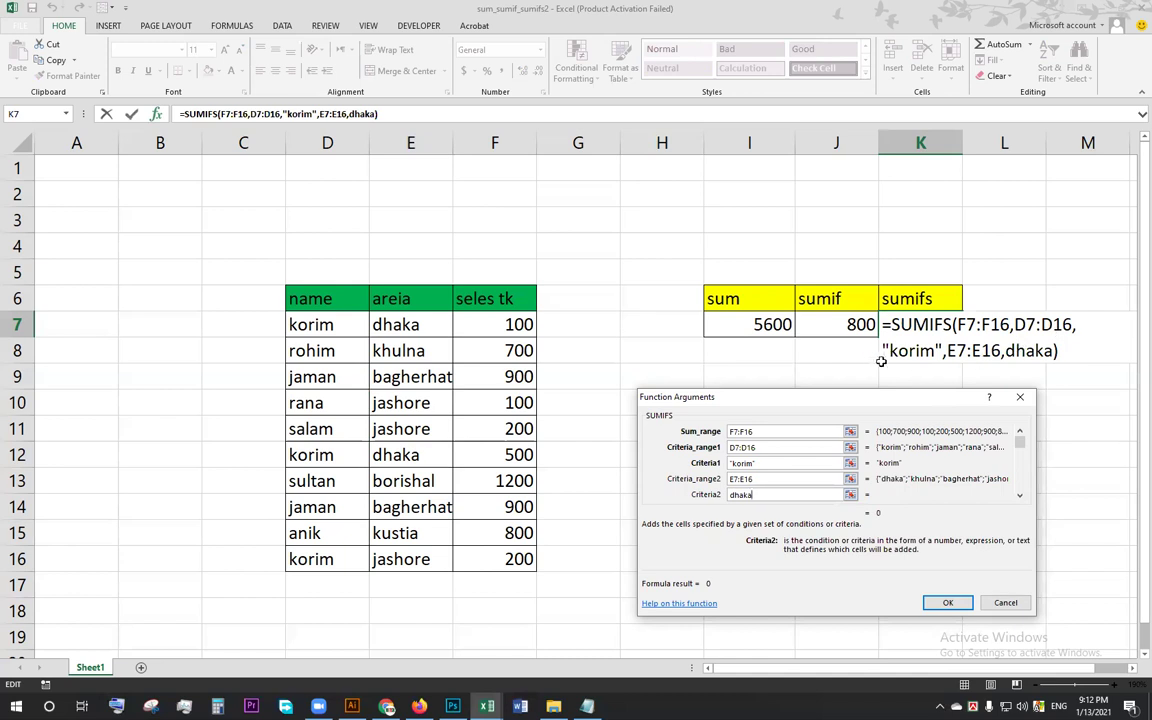
pyautogui.click(940, 606)
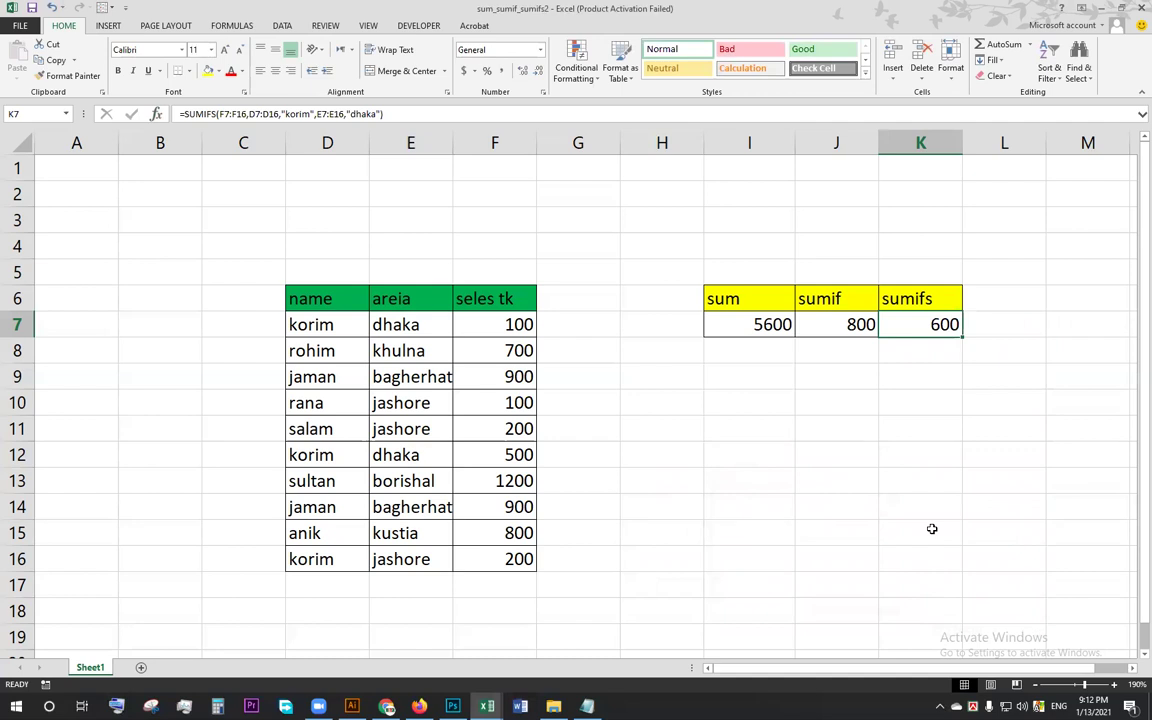
pyautogui.moveTo(305, 325); pyautogui.dragTo(472, 329)
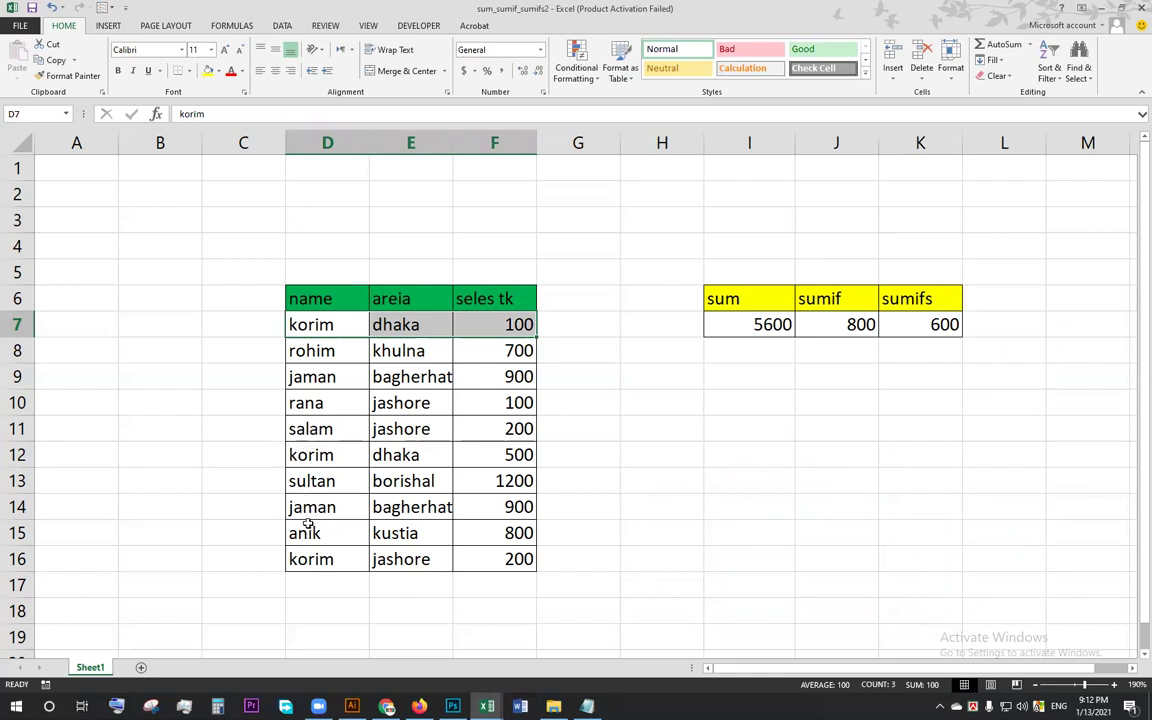
pyautogui.click(305, 424)
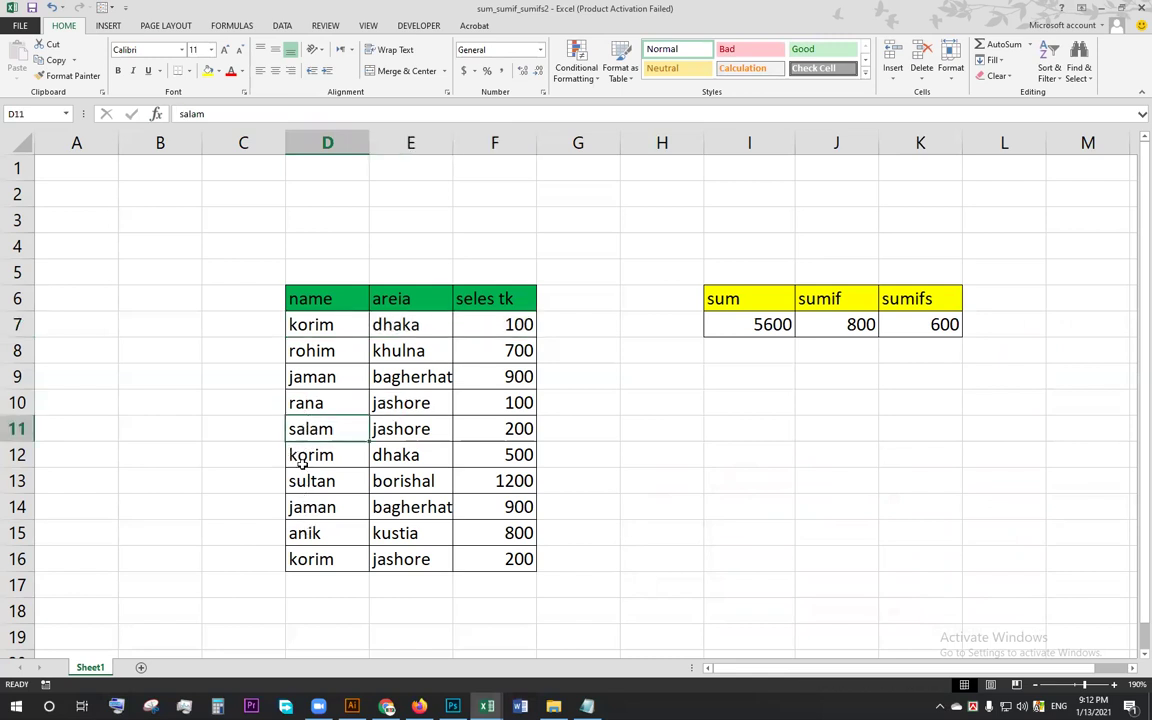
pyautogui.click(310, 561)
pyautogui.moveTo(315, 455); pyautogui.dragTo(497, 456)
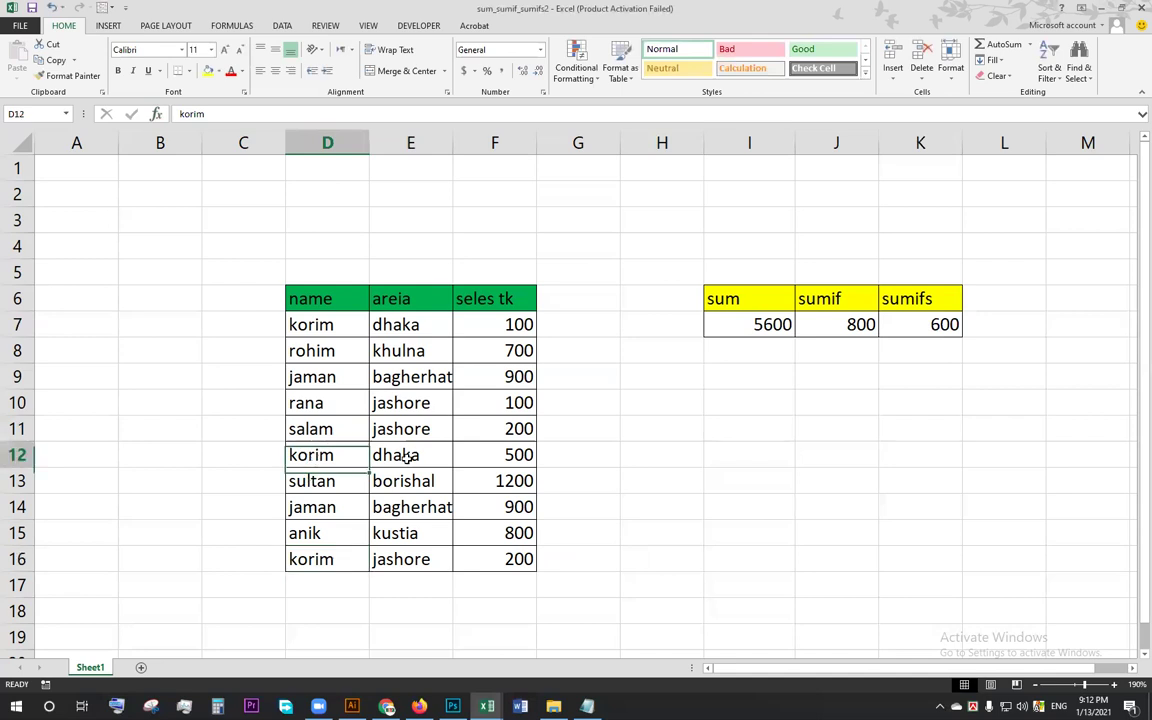